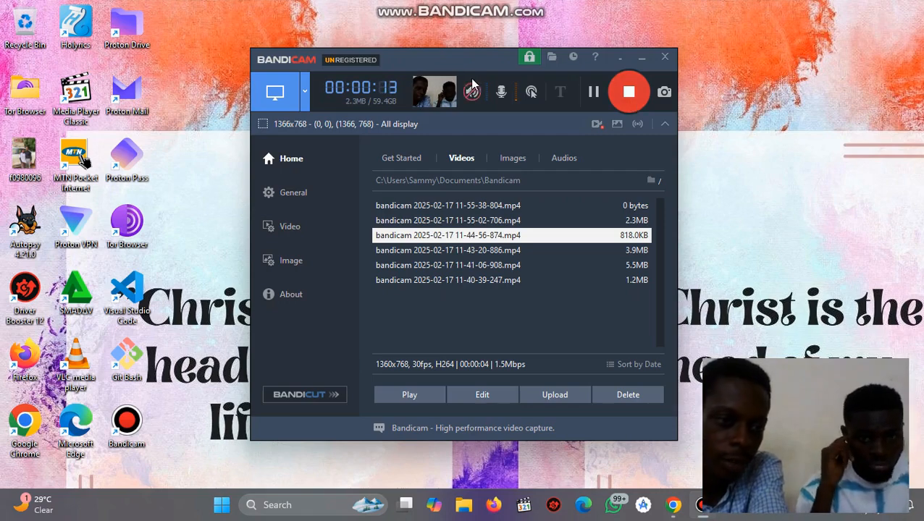
# - Open USB Drive (D:) in File Explorer to view the files stored on it
pyautogui.click(463, 506)
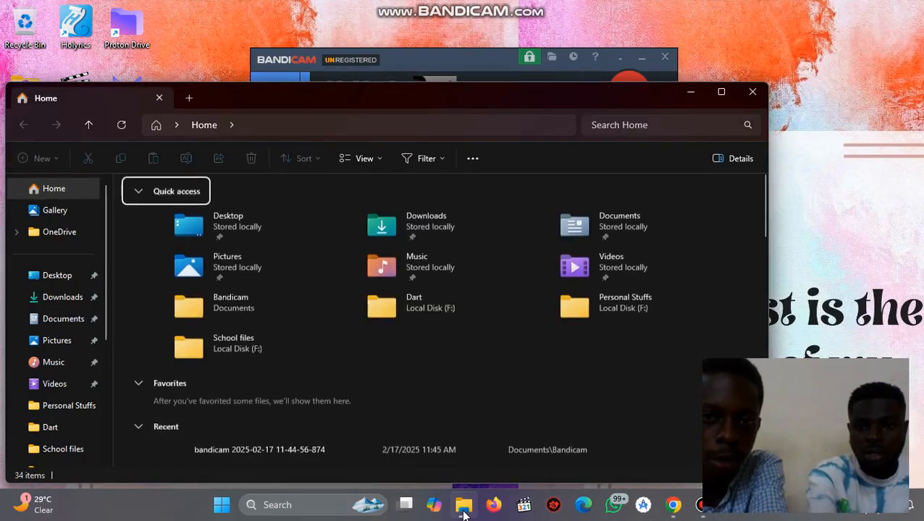
pyautogui.click(618, 61)
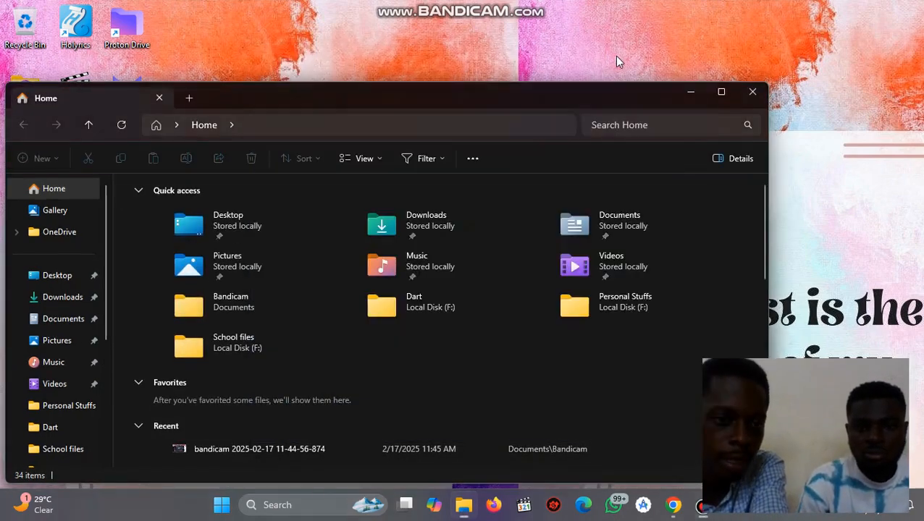
pyautogui.scroll(-3, 59, 404)
pyautogui.click(58, 403)
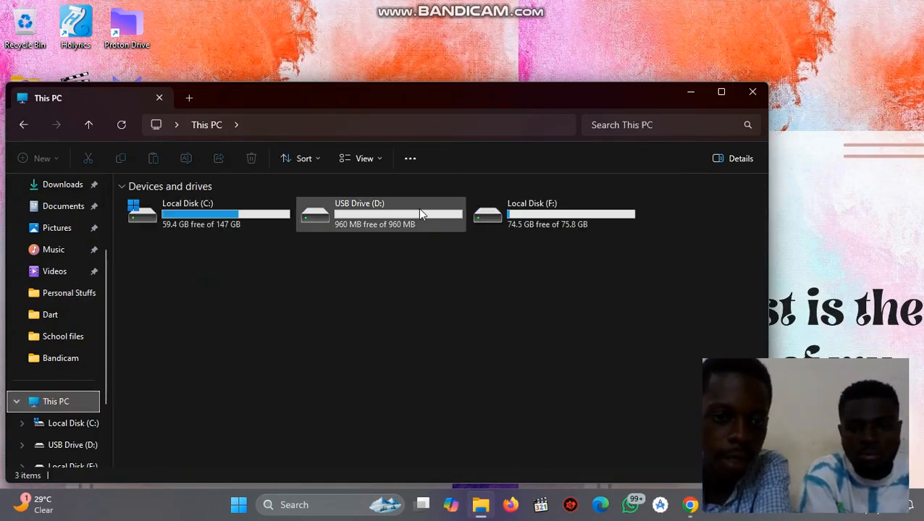
pyautogui.click(417, 208)
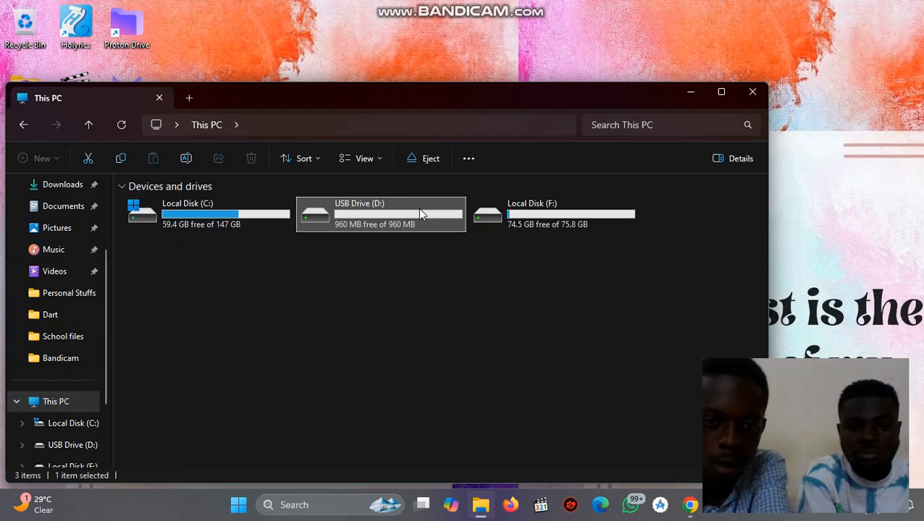
pyautogui.doubleClick(420, 210)
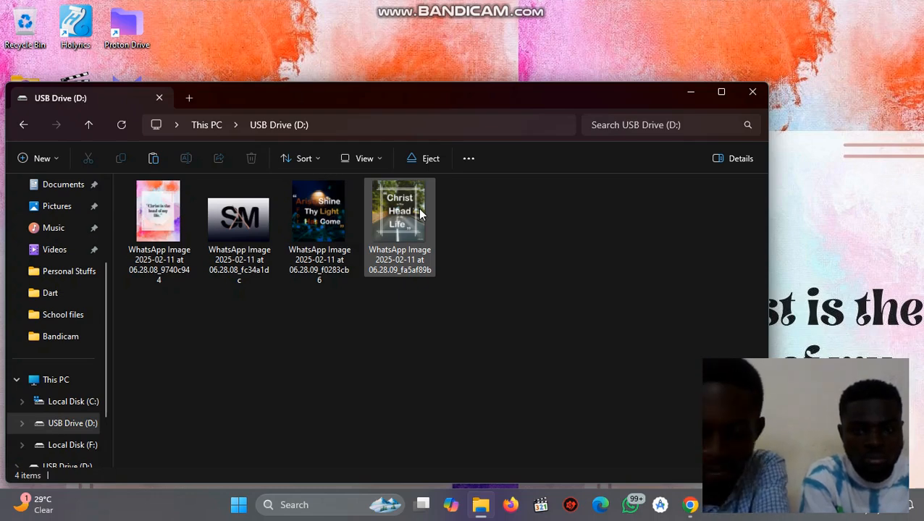
# - Quick-format USB Drive (D:) with the FAT file system and 16-kilobyte allocation units, and close File Explorer
pyautogui.hotkey('alt', 'Left')
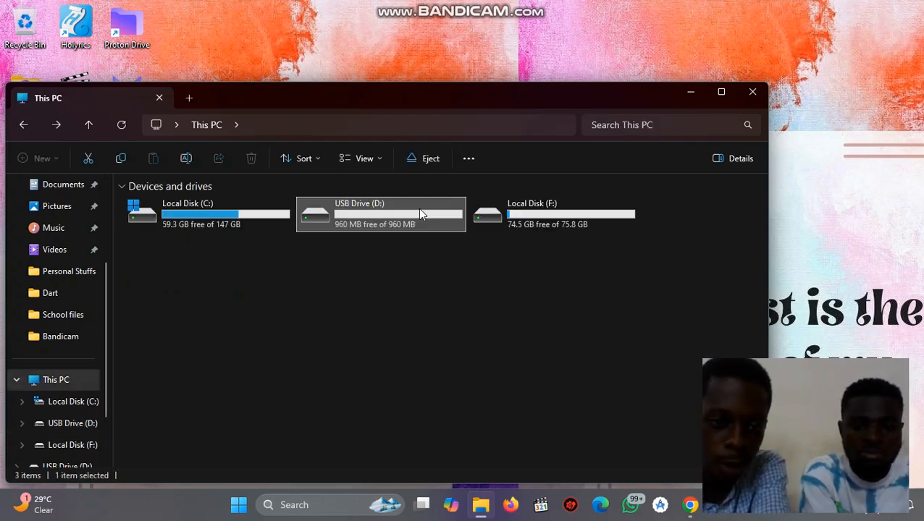
pyautogui.rightClick(420, 213)
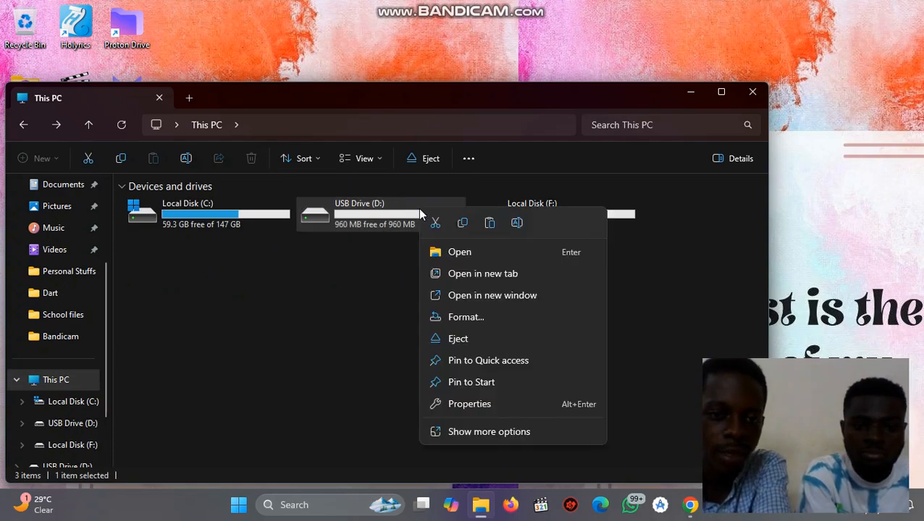
pyautogui.click(456, 317)
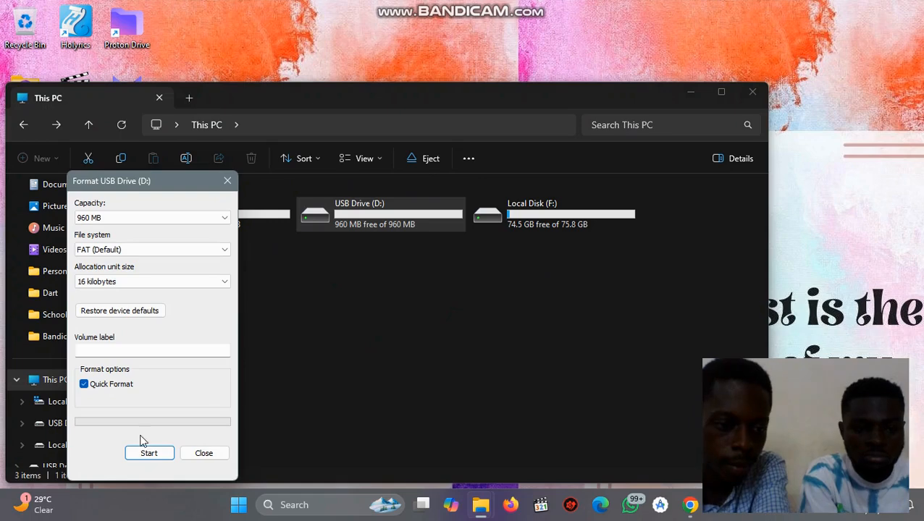
pyautogui.click(147, 452)
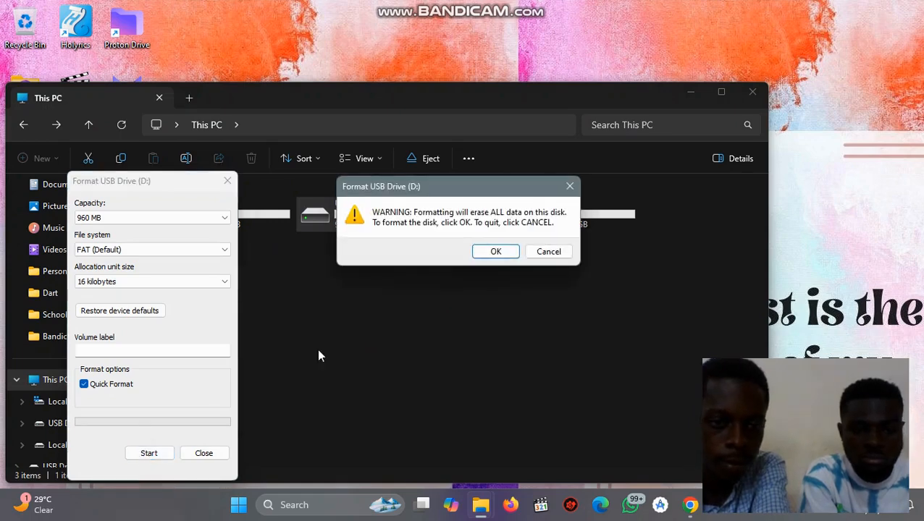
pyautogui.click(493, 247)
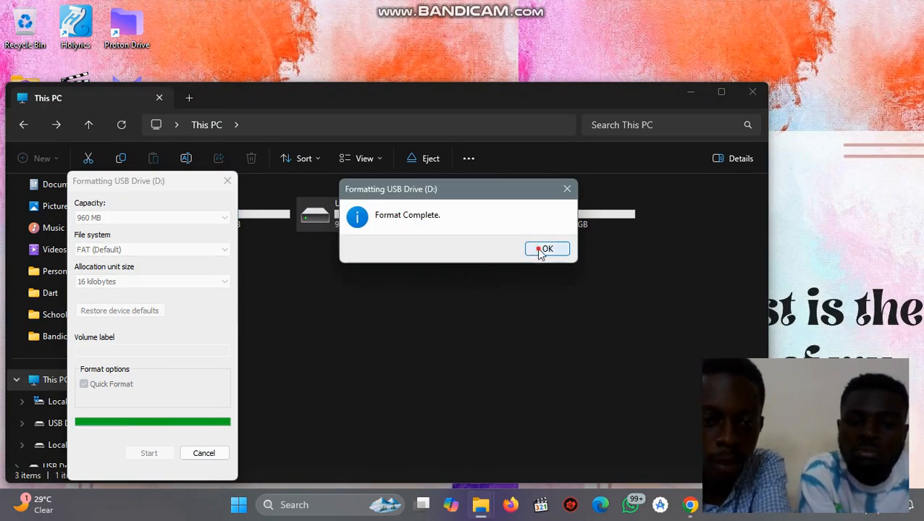
pyautogui.click(538, 250)
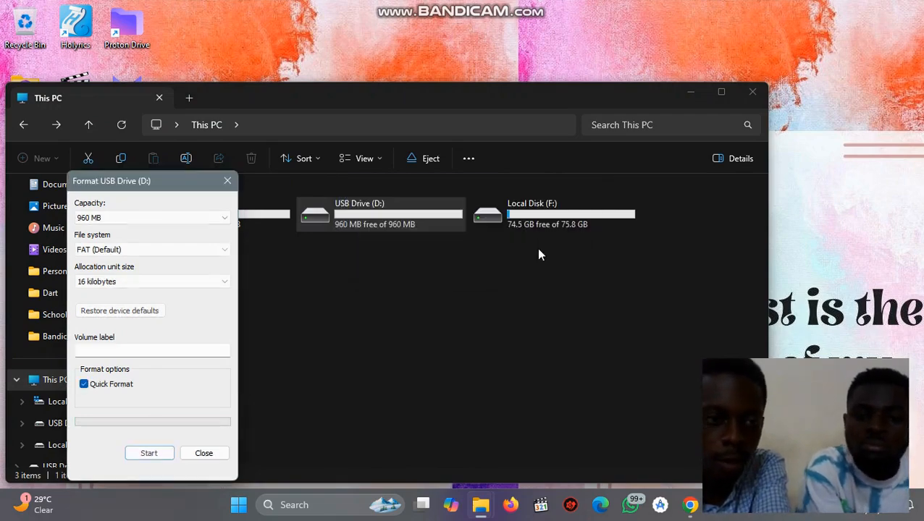
pyautogui.click(228, 181)
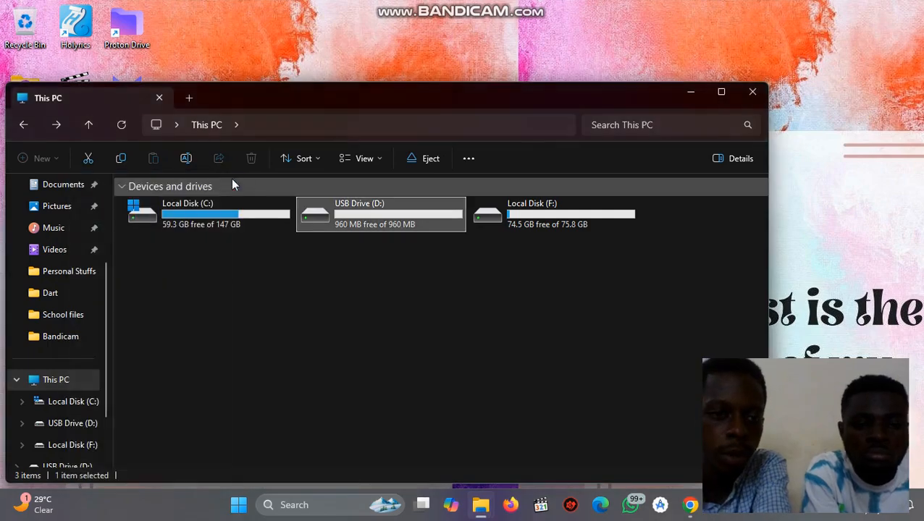
pyautogui.click(752, 91)
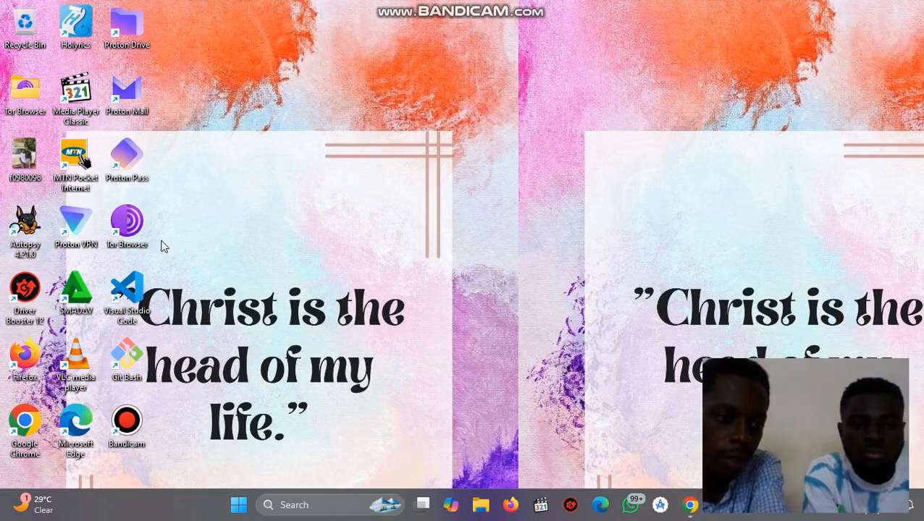
# - Reopen USB Drive (D:) in File Explorer to check its contents after formatting, and close the window
pyautogui.click(481, 505)
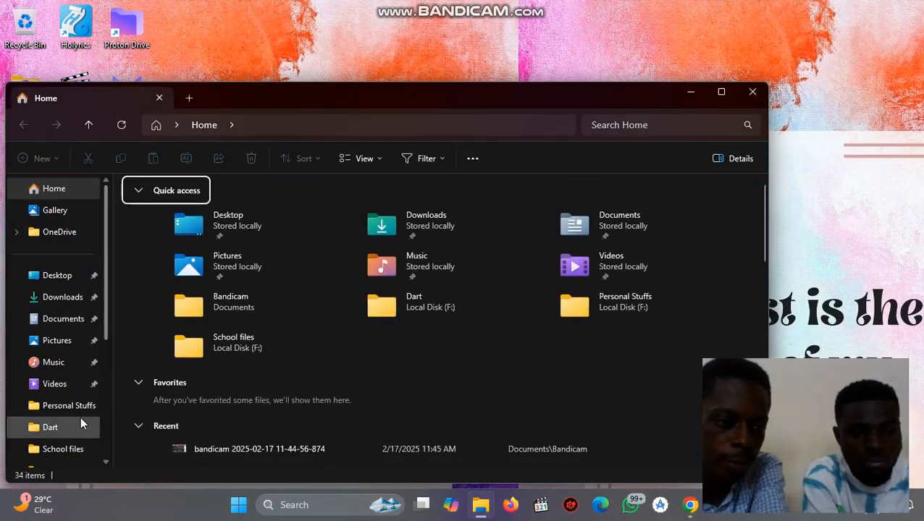
pyautogui.scroll(-3, 80, 416)
pyautogui.click(27, 316)
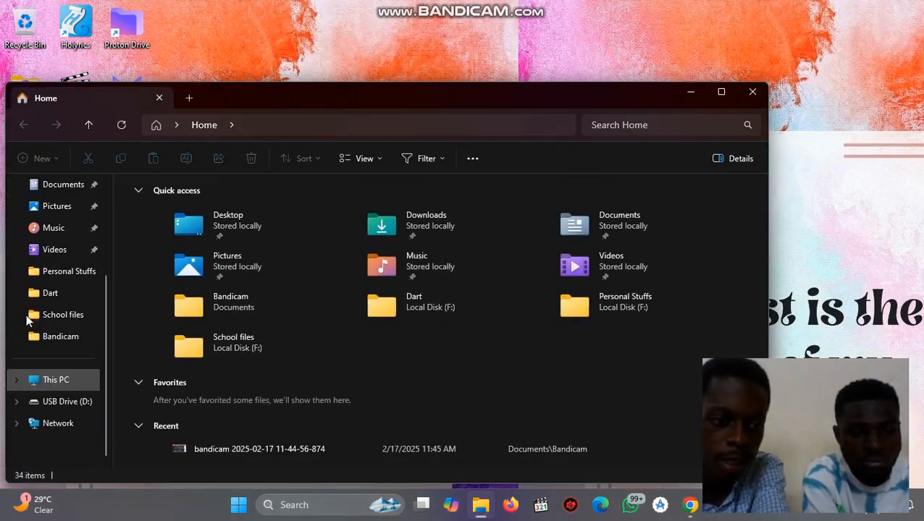
pyautogui.click(73, 379)
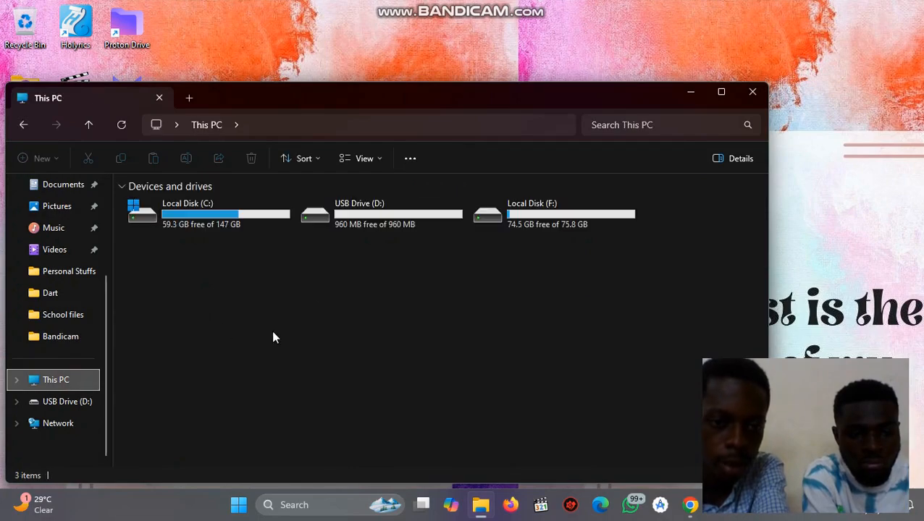
pyautogui.doubleClick(392, 225)
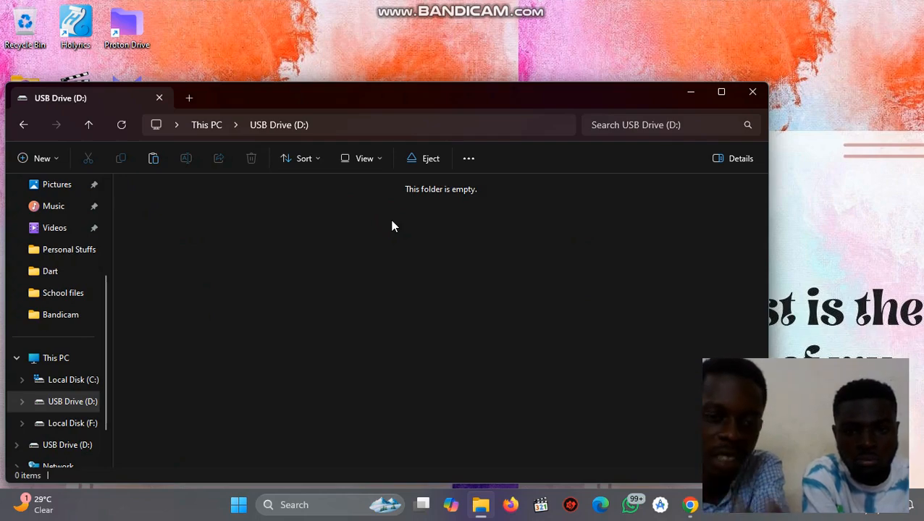
pyautogui.click(755, 93)
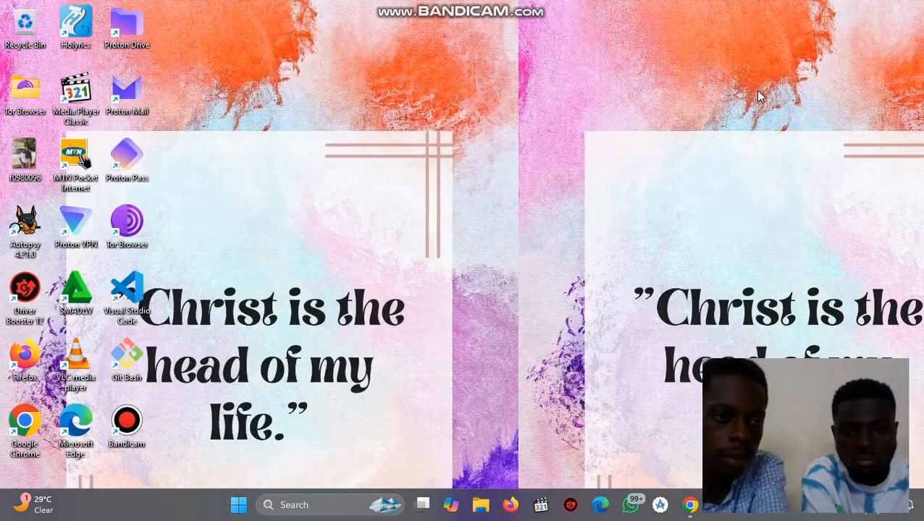
# - Run Autopsy 4.21.0 as administrator and start a new case
pyautogui.rightClick(17, 232)
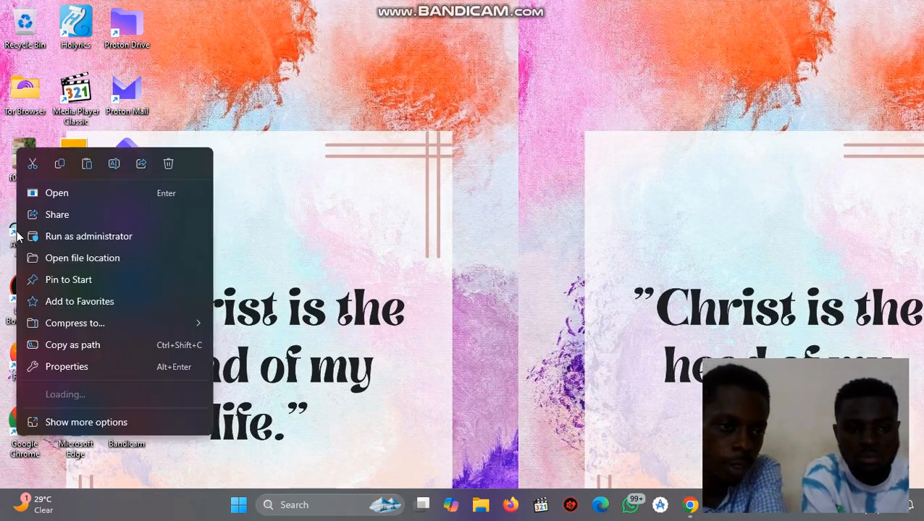
pyautogui.click(56, 236)
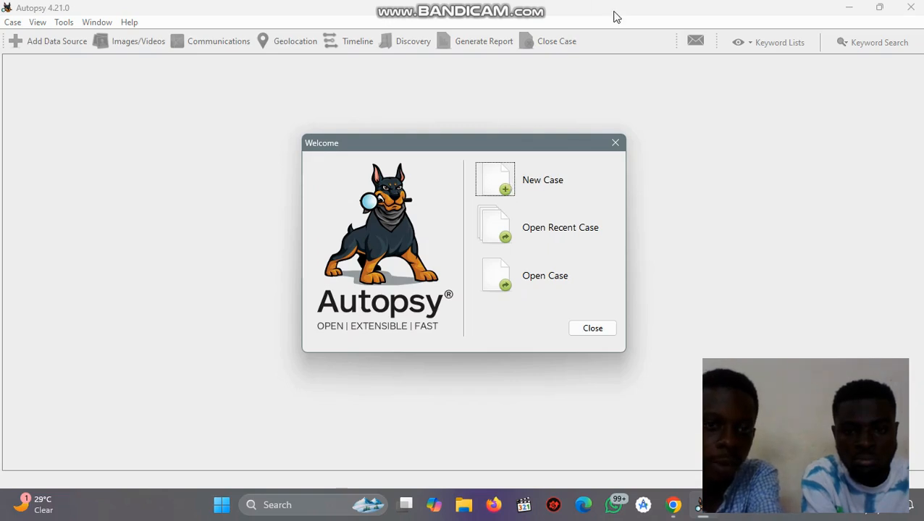
pyautogui.click(507, 190)
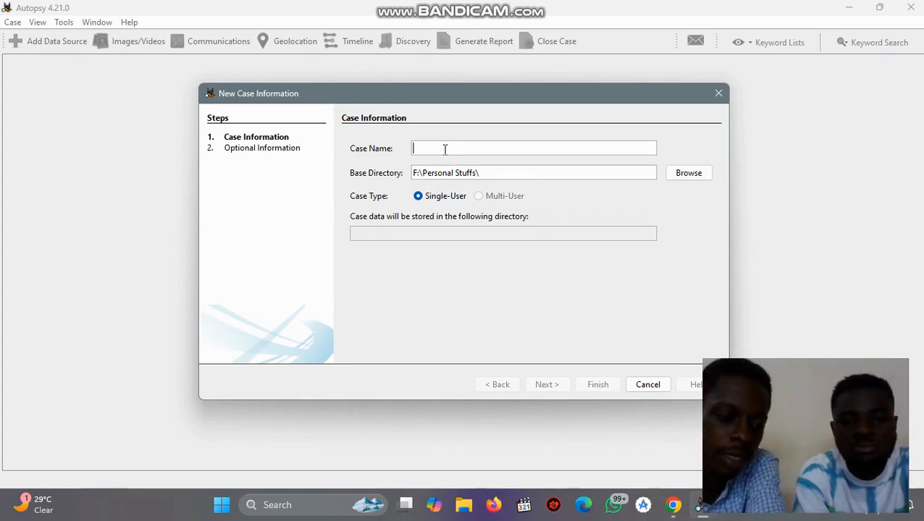
# - Name the new case "Cyber project1"
pyautogui.write('C')
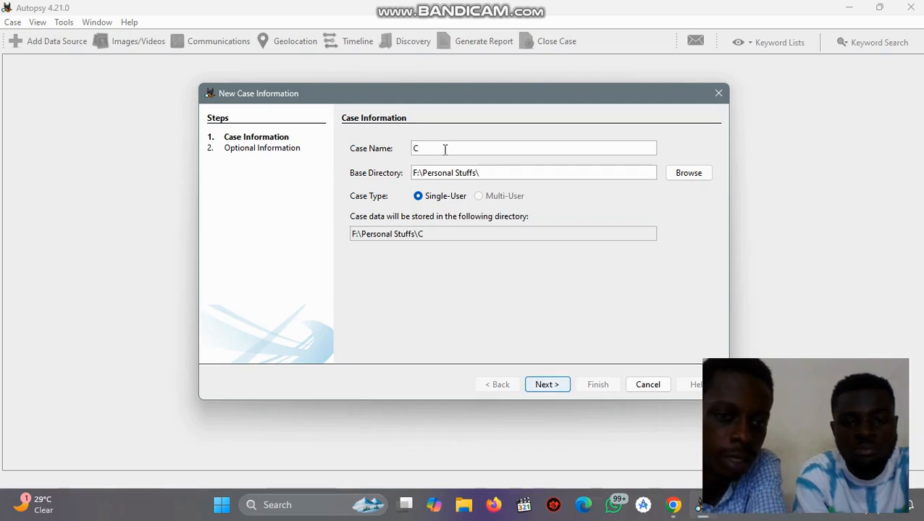
pyautogui.write('yber ')
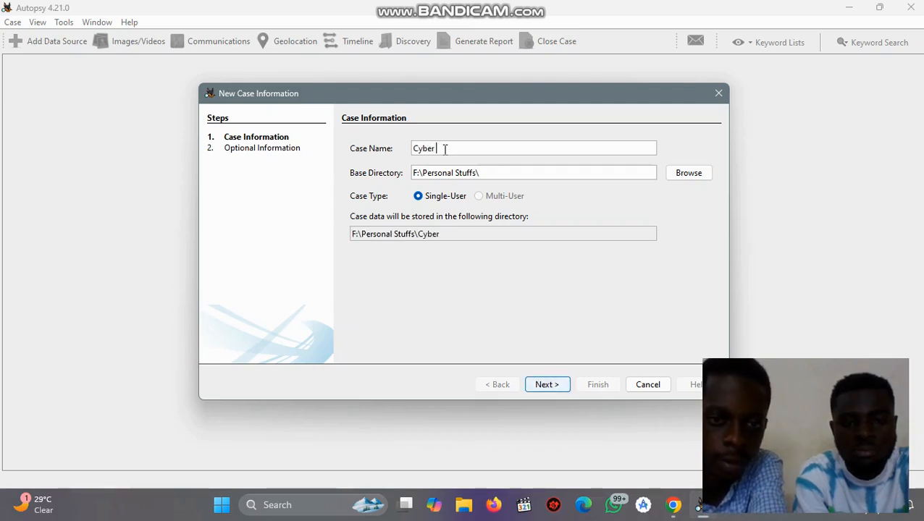
pyautogui.write('pro')
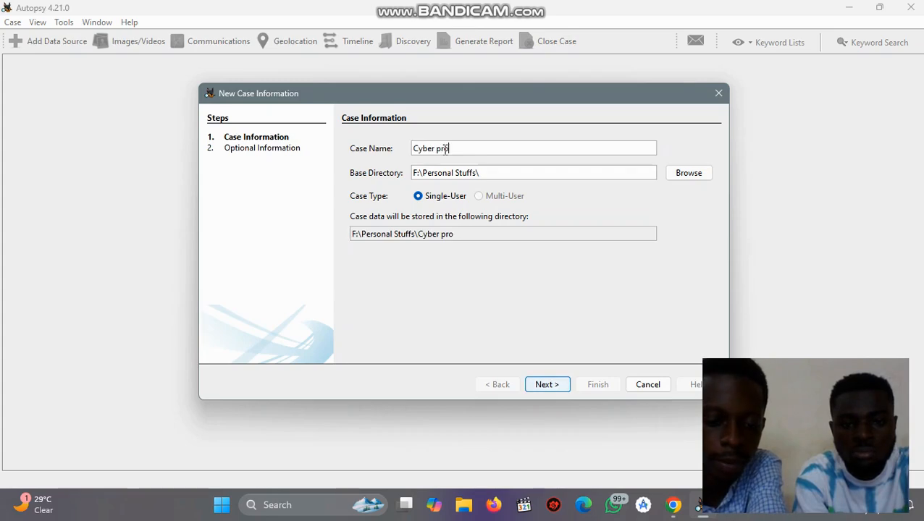
pyautogui.write('ject1')
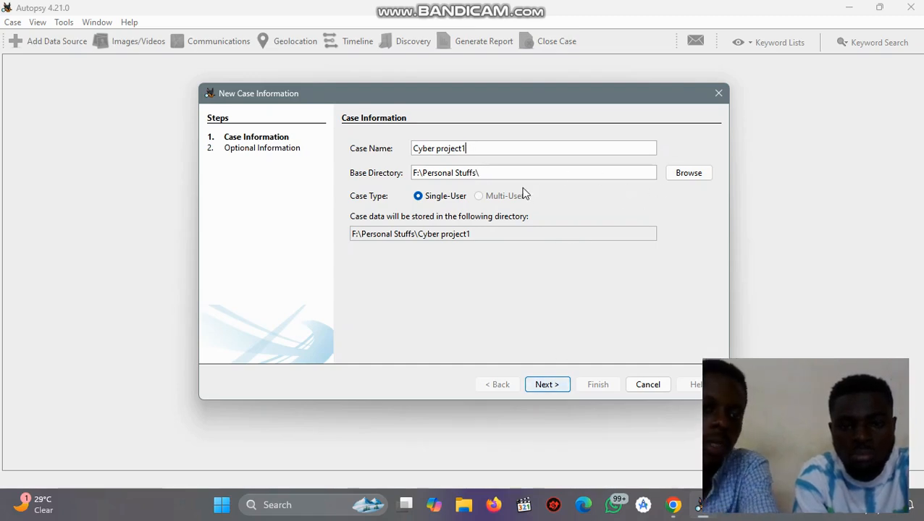
# - Set the Personal Stuffs folder on Local Disk (F:) as the case's base directory and proceed to the optional information
pyautogui.click(681, 173)
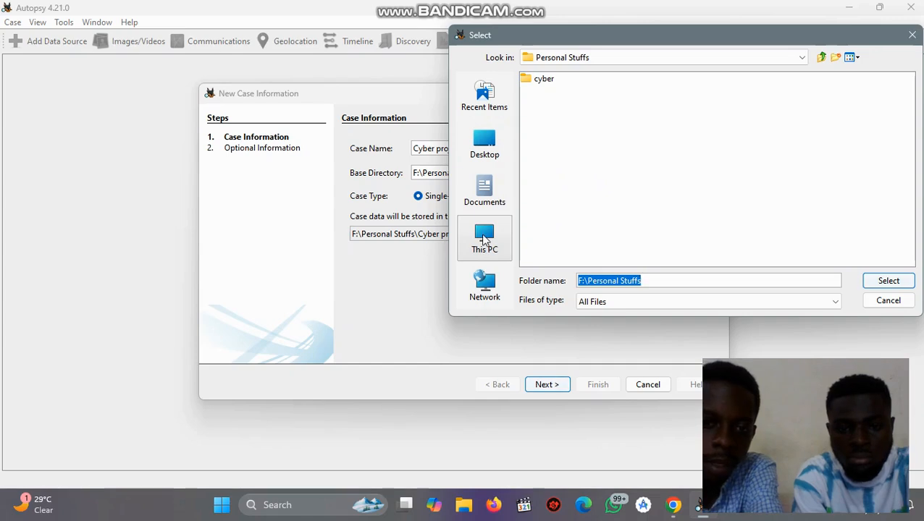
pyautogui.click(483, 240)
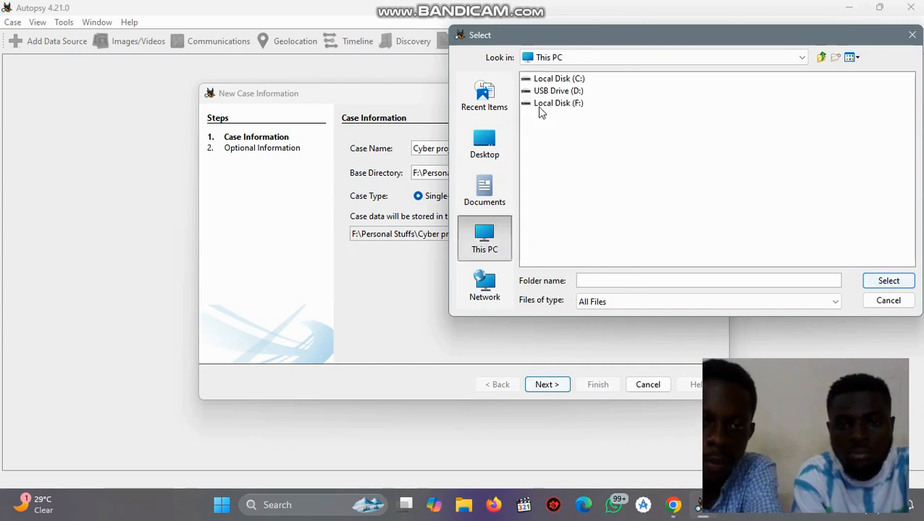
pyautogui.click(538, 109)
pyautogui.doubleClick(538, 109)
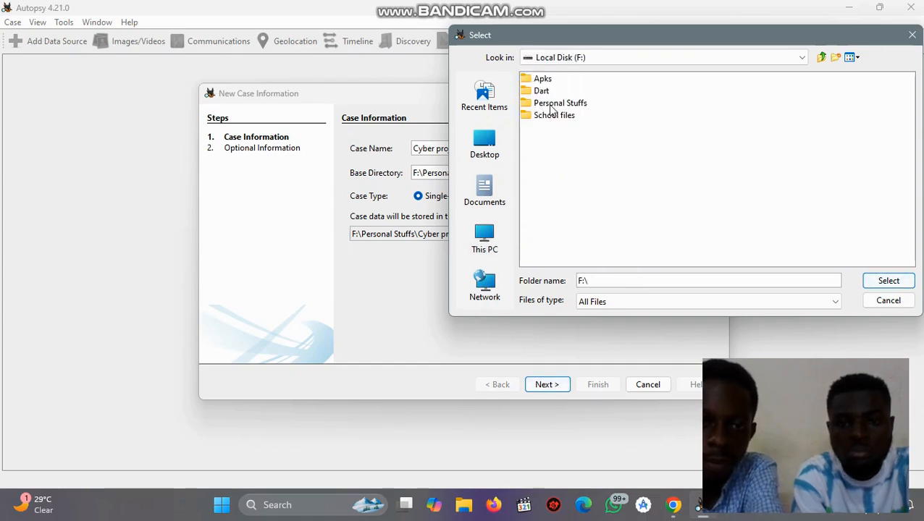
pyautogui.click(565, 105)
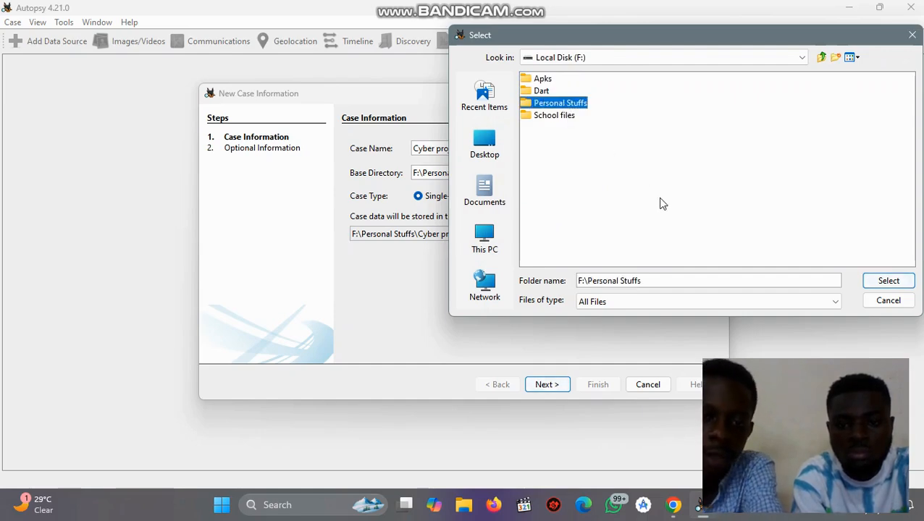
pyautogui.click(888, 280)
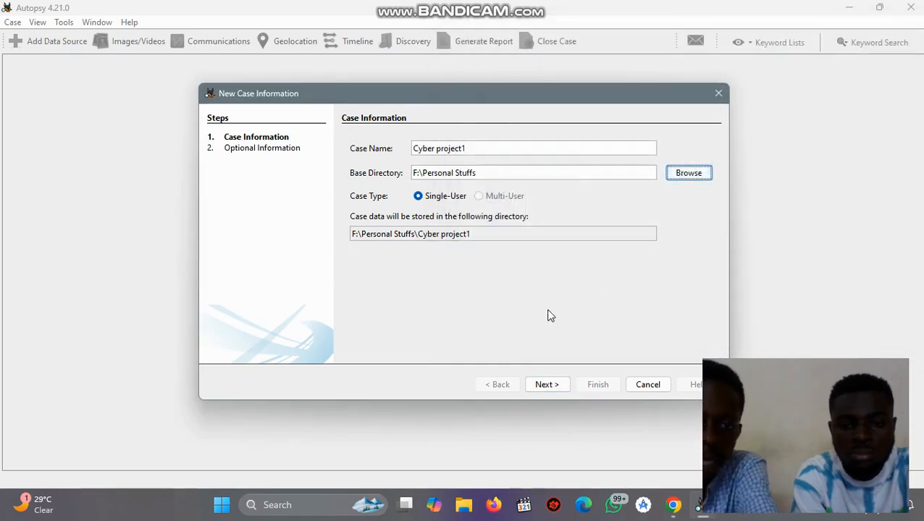
pyautogui.click(546, 386)
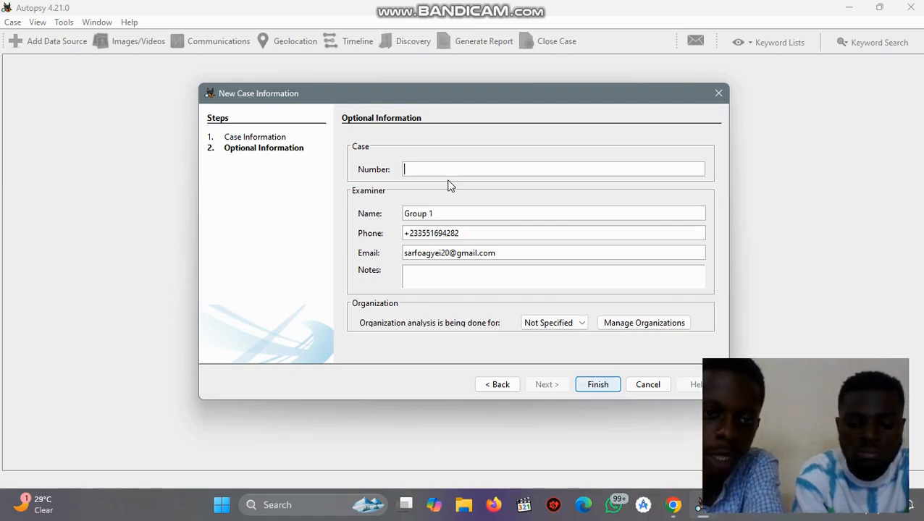
# - Fill in case number 001 and the two examiners' names in the optional information, and finish creating the case
pyautogui.write('001')
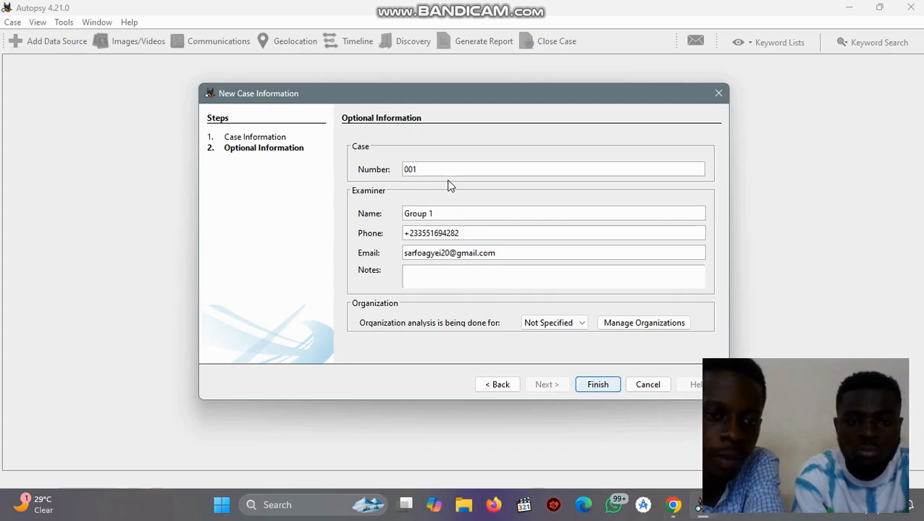
pyautogui.click(472, 214)
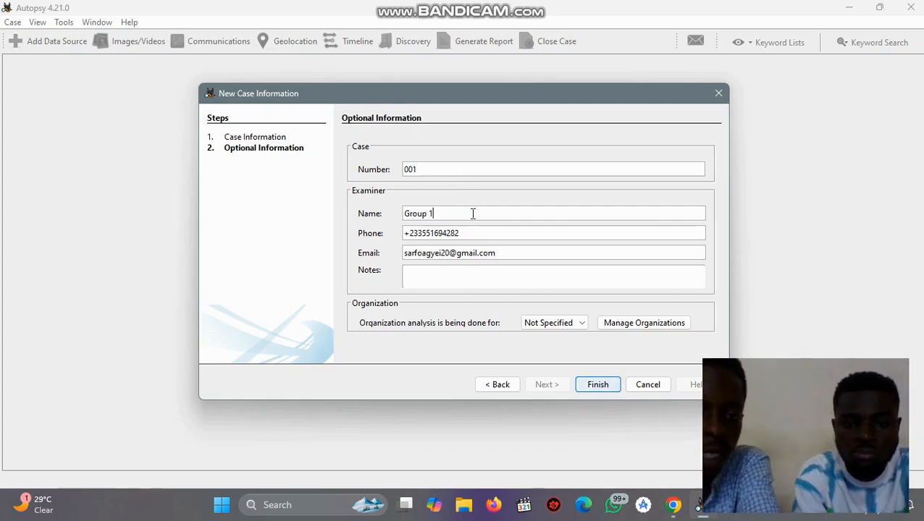
pyautogui.press('BackSpace')
pyautogui.press('BackSpace')
pyautogui.press('BackSpace')
pyautogui.press('BackSpace')
pyautogui.press('BackSpace')
pyautogui.press('BackSpace')
pyautogui.press('BackSpace')
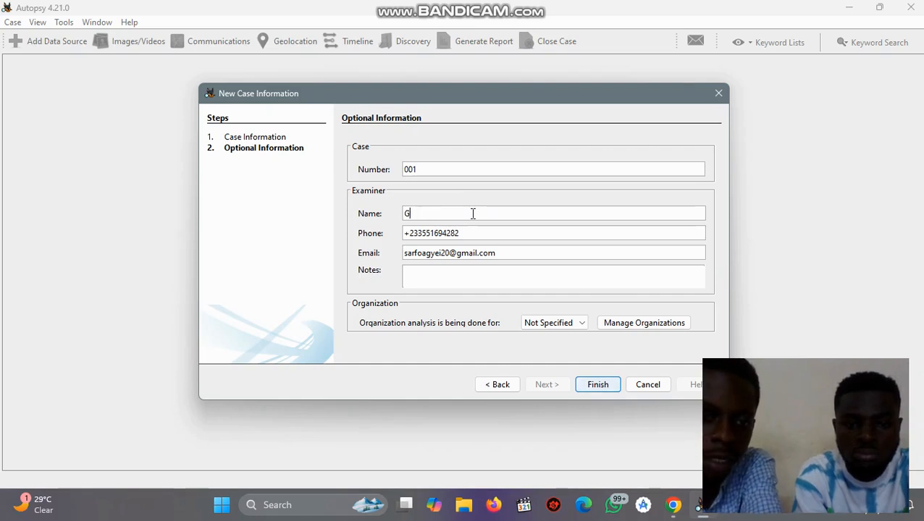
pyautogui.write('P')
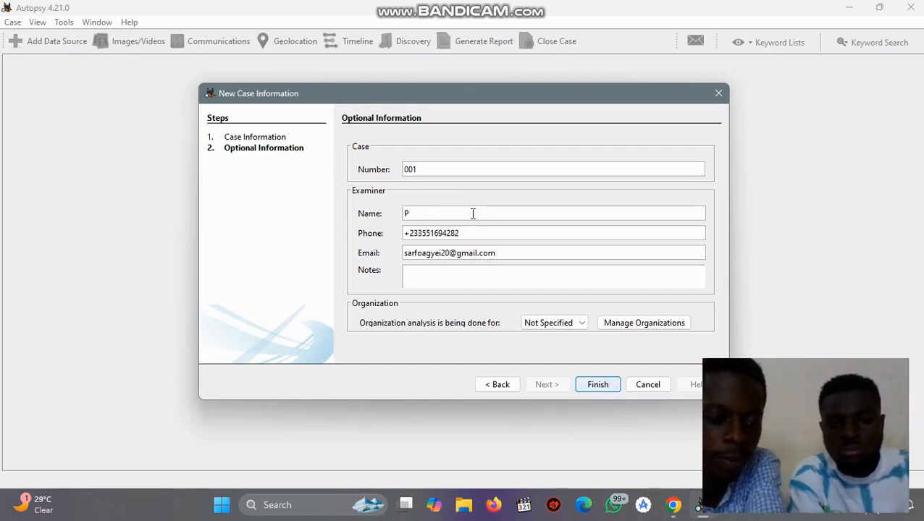
pyautogui.write('atri')
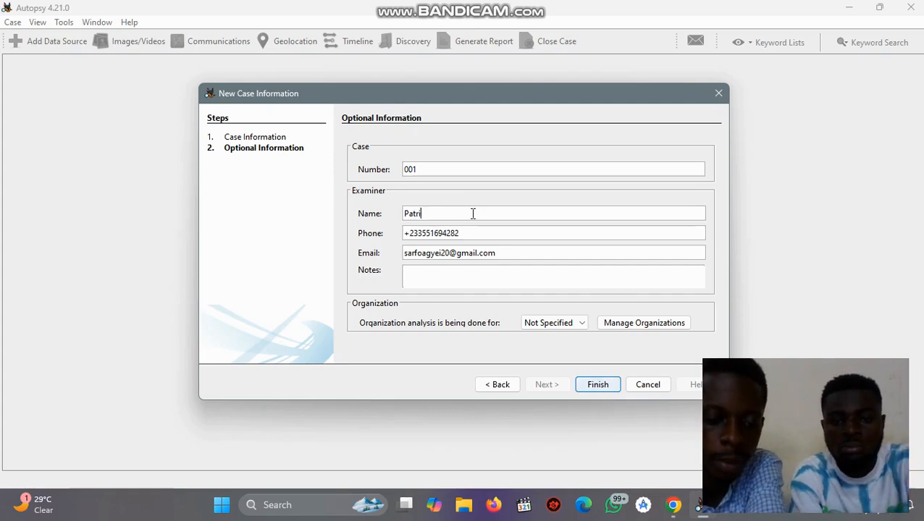
pyautogui.write('ck ')
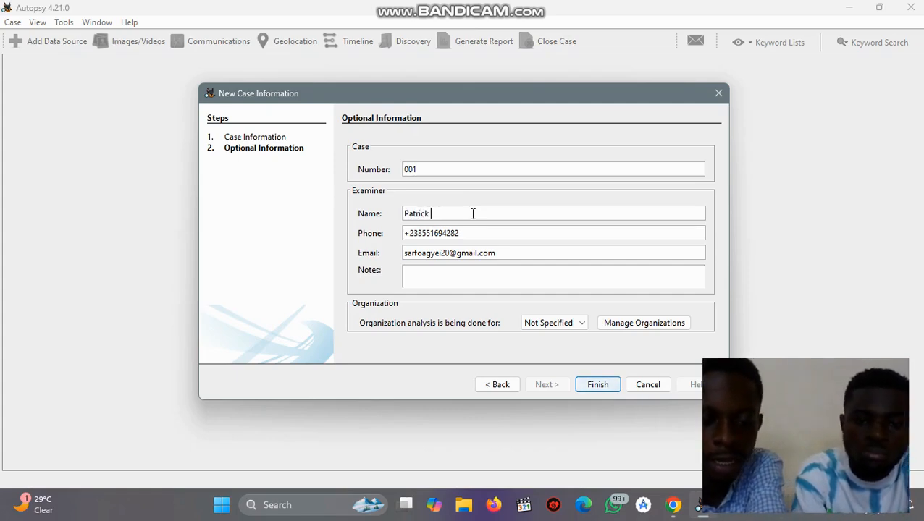
pyautogui.write('& S')
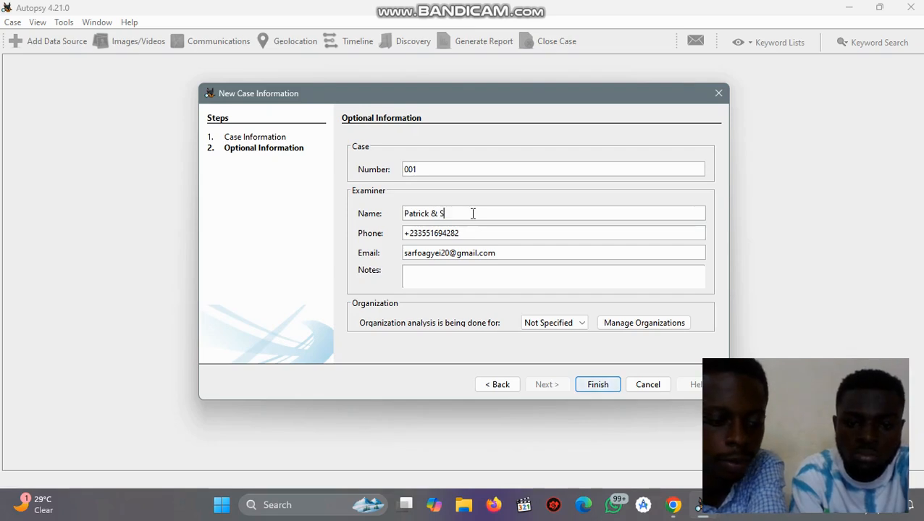
pyautogui.write('amuel')
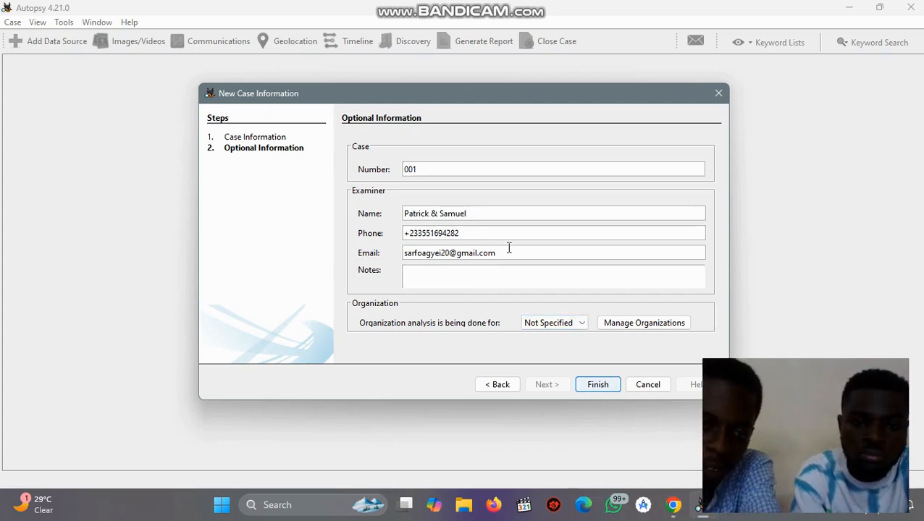
pyautogui.click(586, 387)
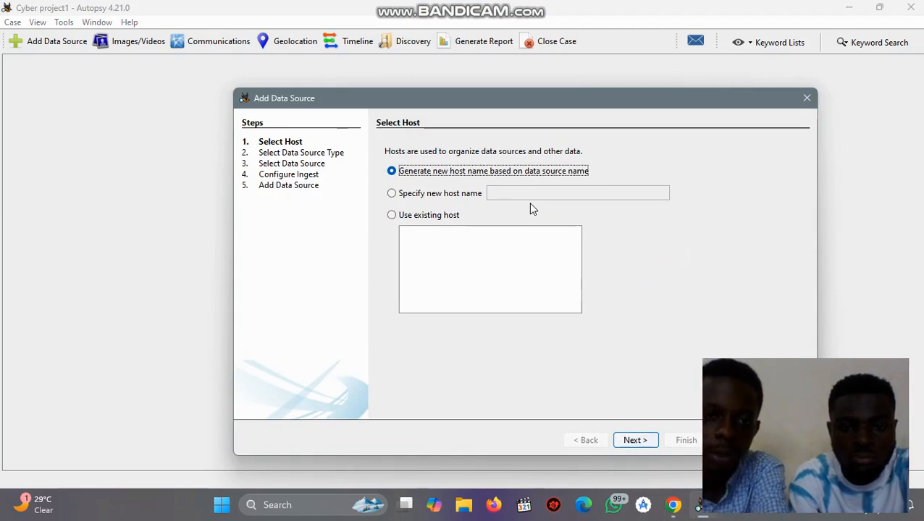
# - Keep the generated host name and the Local Disk source type, and select USB Drive (D:) in the local disk list
pyautogui.click(625, 442)
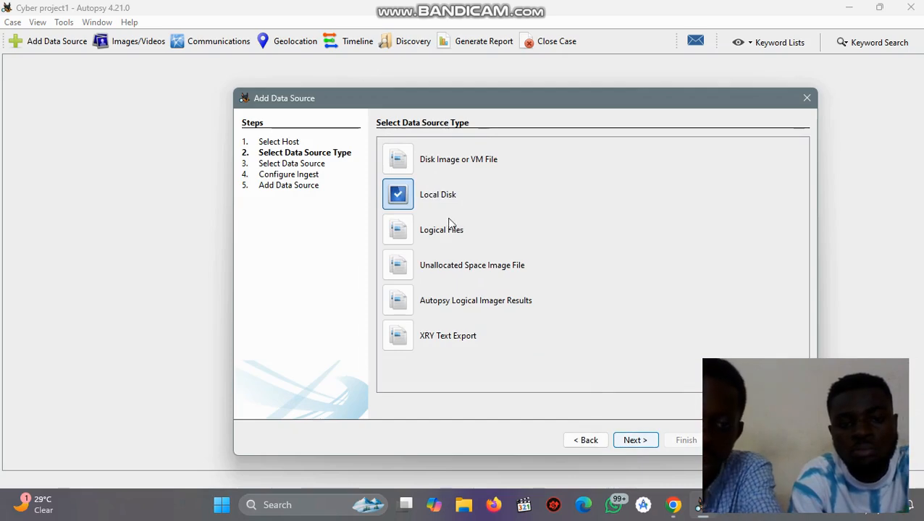
pyautogui.click(634, 443)
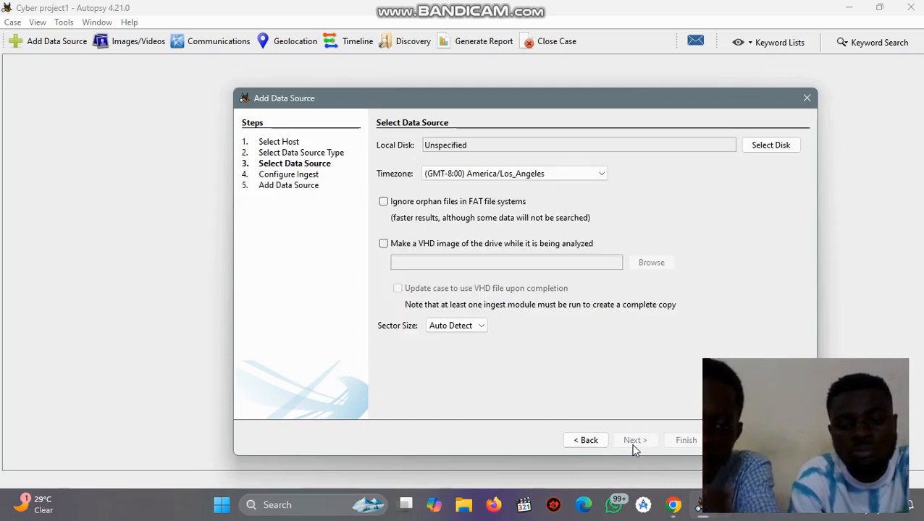
pyautogui.click(776, 145)
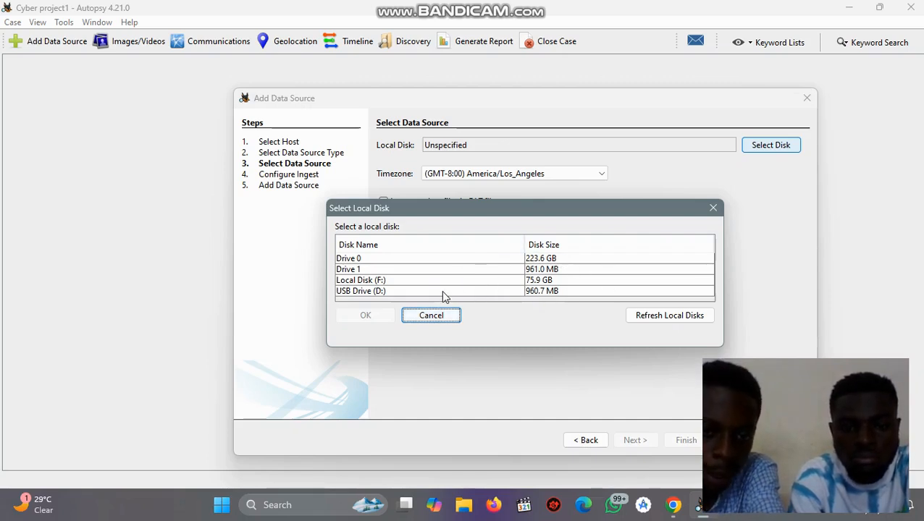
pyautogui.click(385, 291)
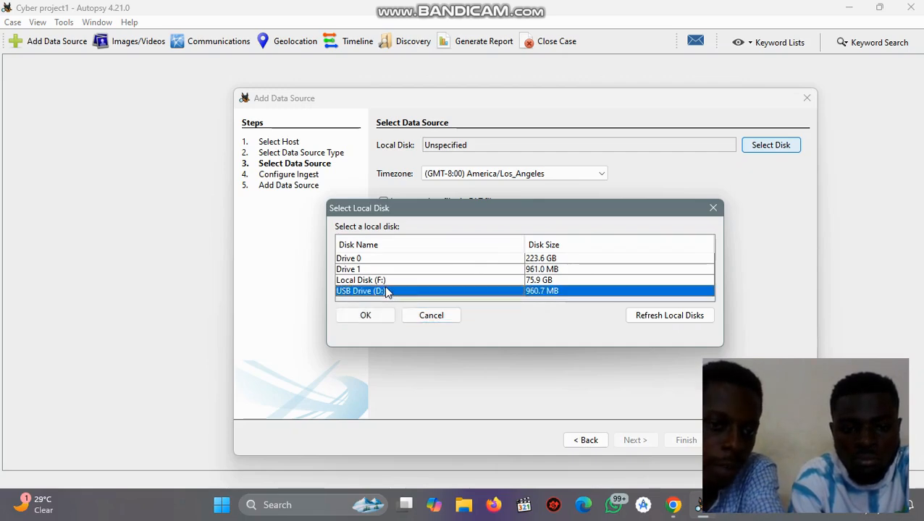
# - Check USB Drive (D:) under This PC in File Explorer, and minimise the window
pyautogui.click(472, 508)
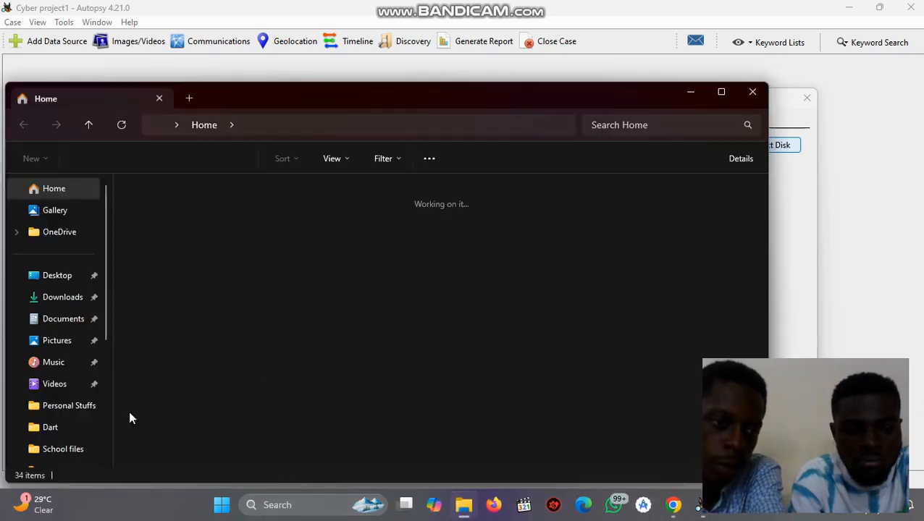
pyautogui.scroll(-3, 51, 388)
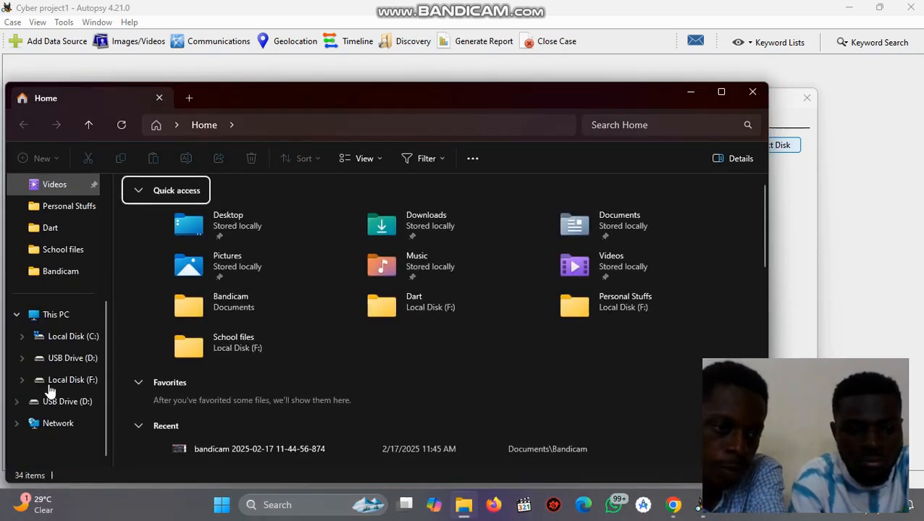
pyautogui.click(52, 318)
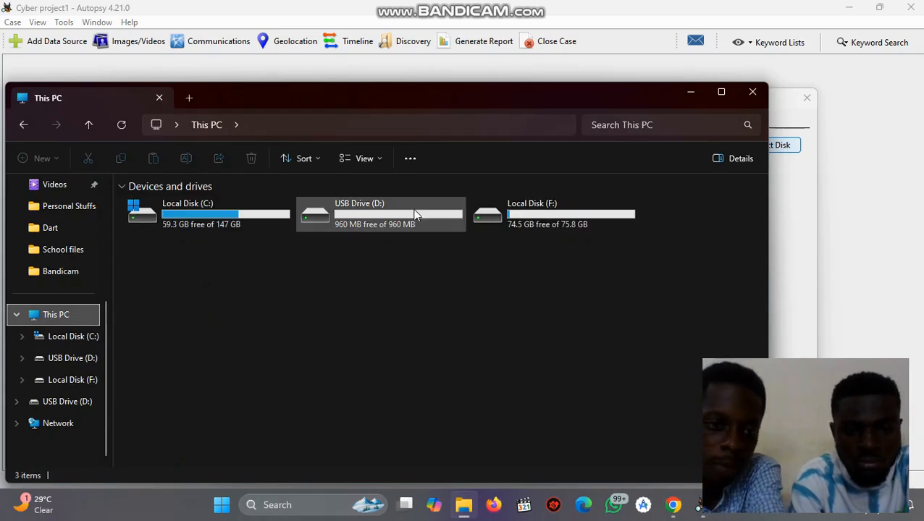
pyautogui.click(415, 214)
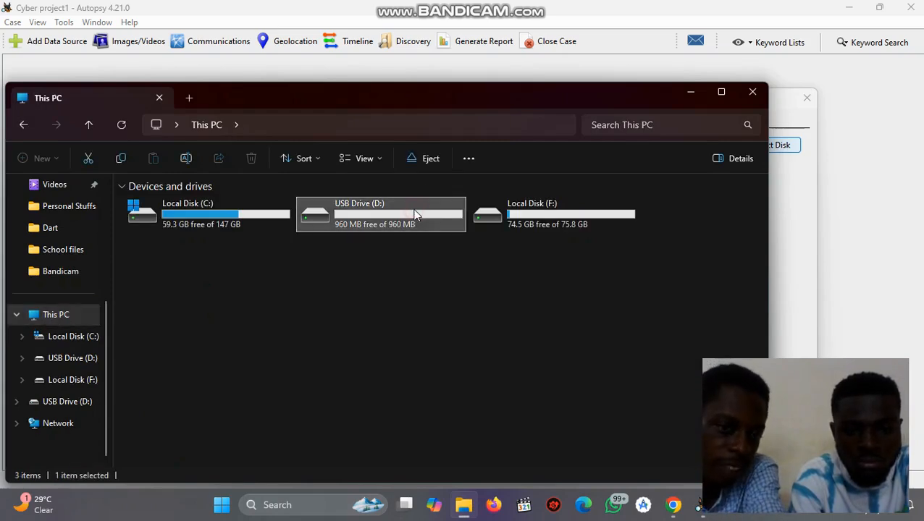
pyautogui.click(690, 92)
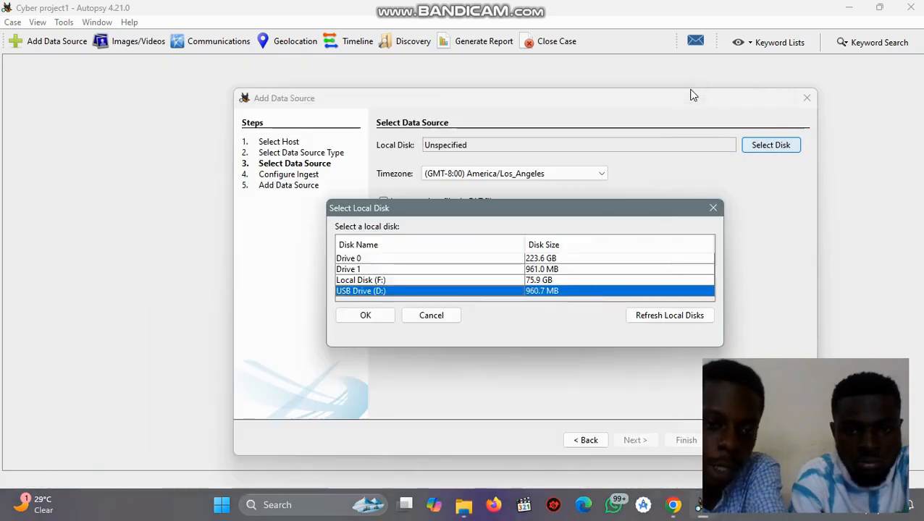
# - Confirm USB Drive (D:) as the data source and start processing it with the preselected ingest modules on all files, directories and unallocated space
pyautogui.click(366, 316)
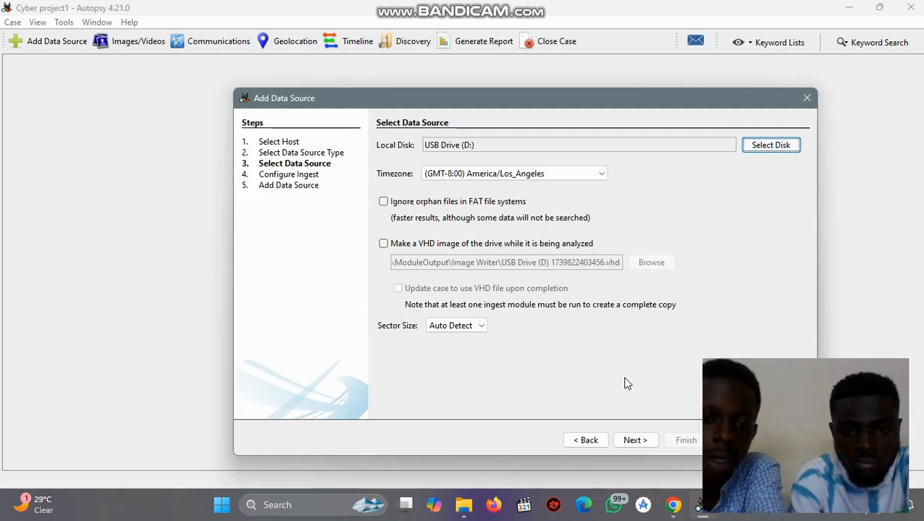
pyautogui.click(639, 443)
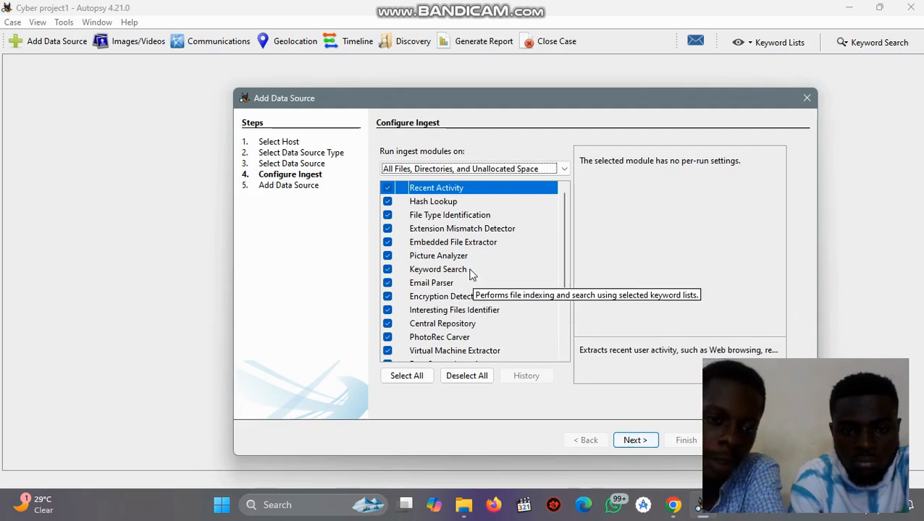
pyautogui.click(635, 441)
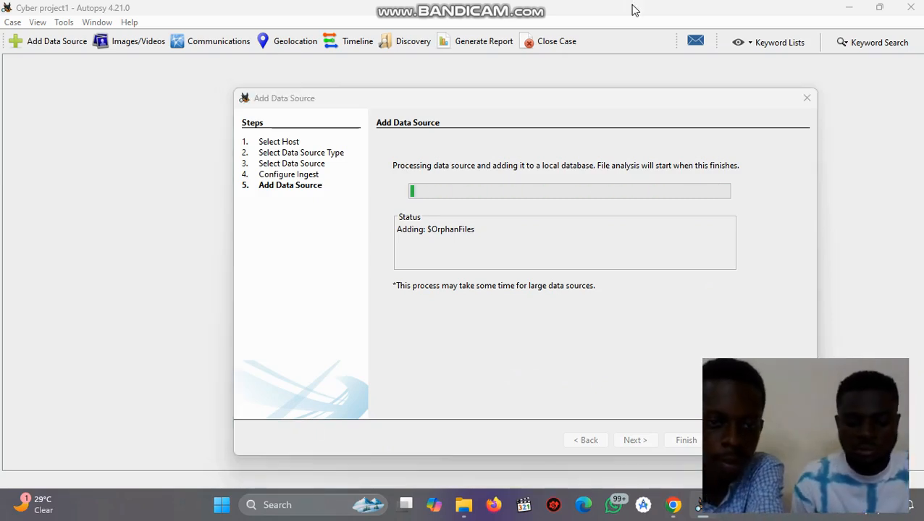
pyautogui.press('super')
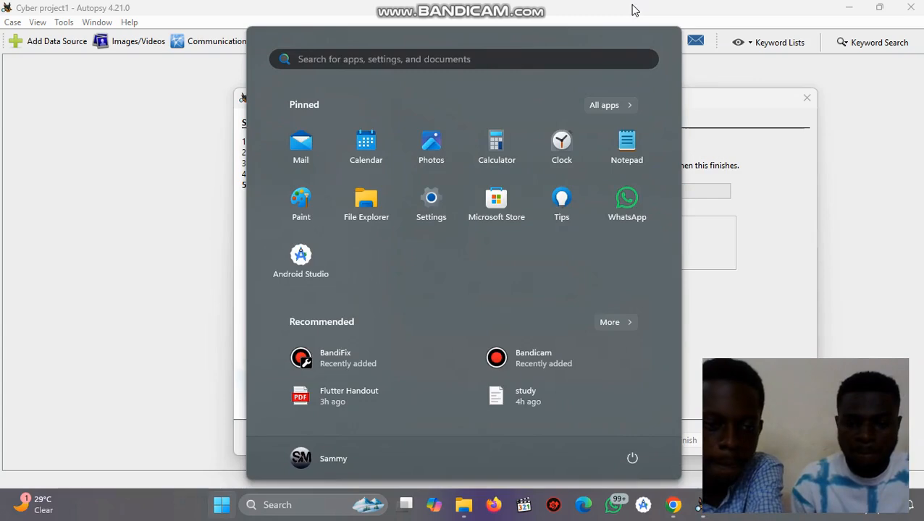
pyautogui.click(509, 359)
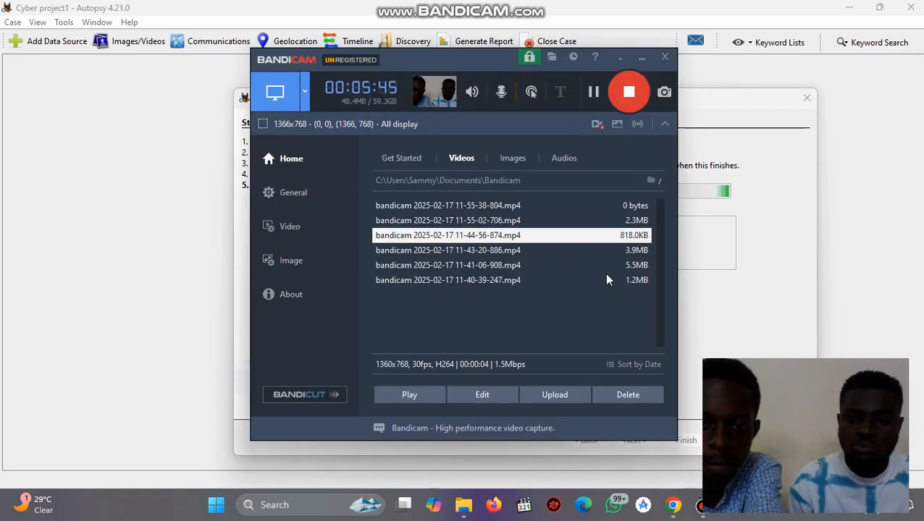
pyautogui.click(593, 92)
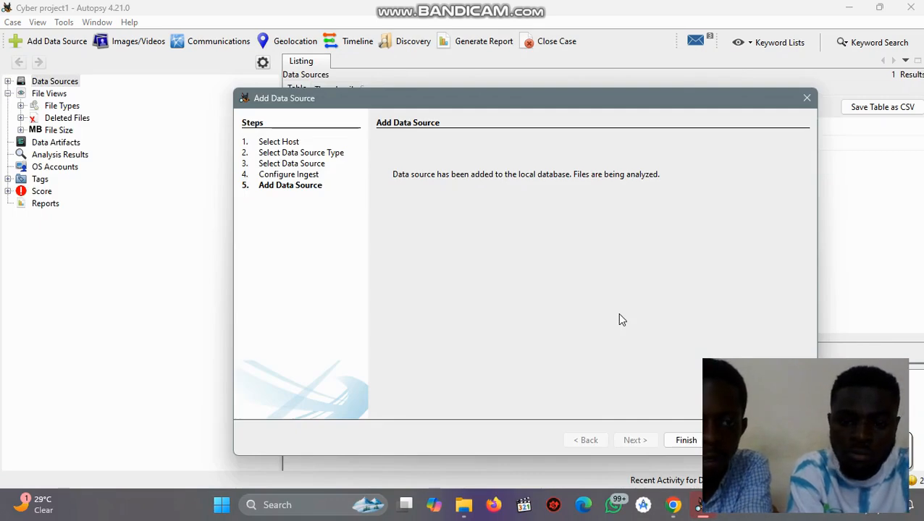
# - Finish adding the data source and close the wizard
pyautogui.click(684, 440)
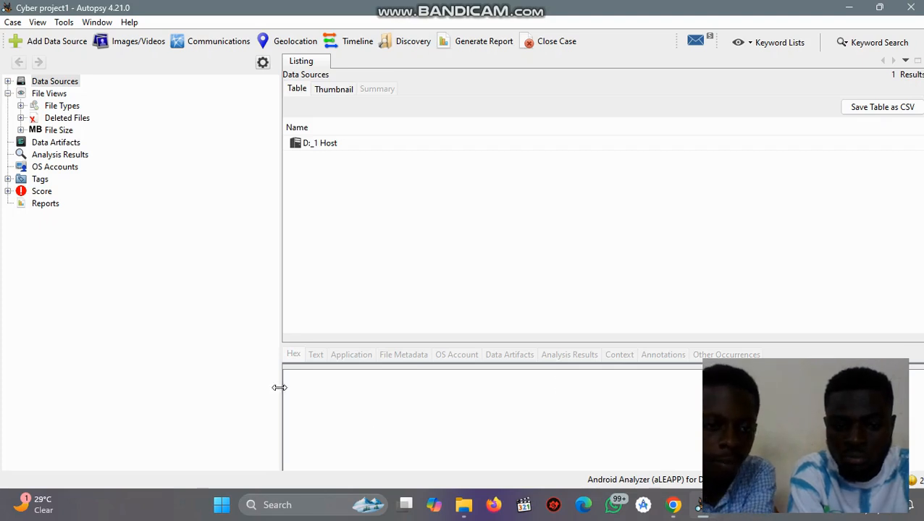
pyautogui.press('super')
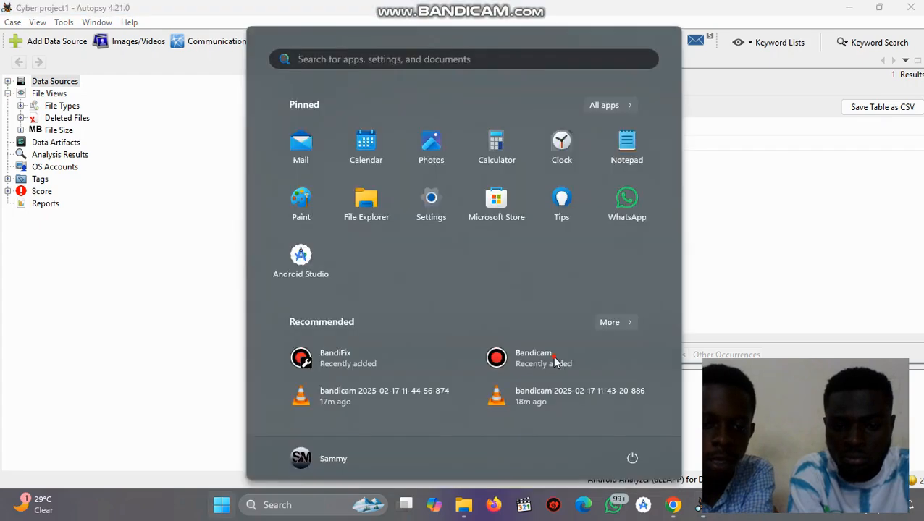
pyautogui.click(554, 360)
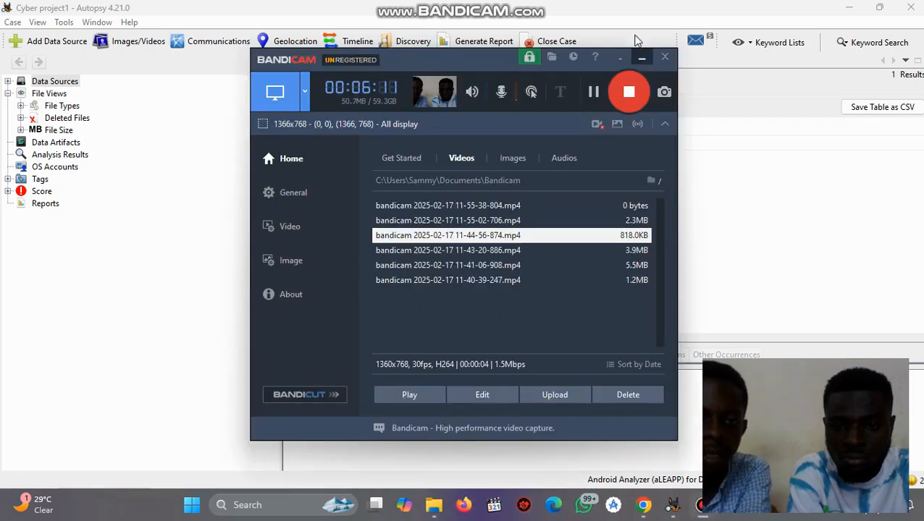
pyautogui.click(629, 61)
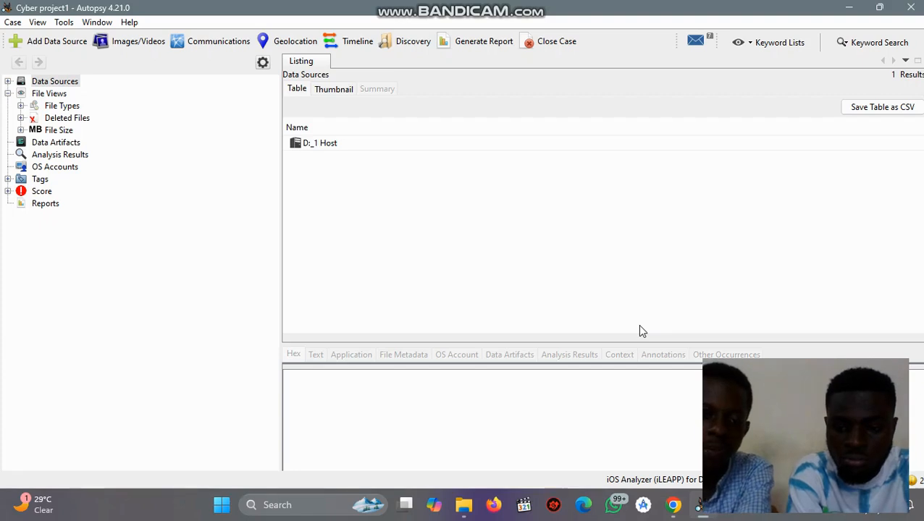
pyautogui.press('super')
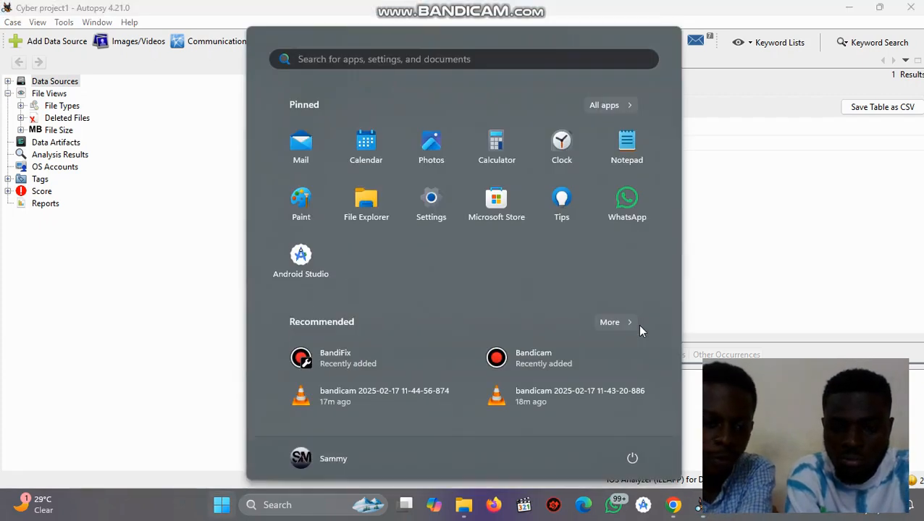
pyautogui.click(539, 352)
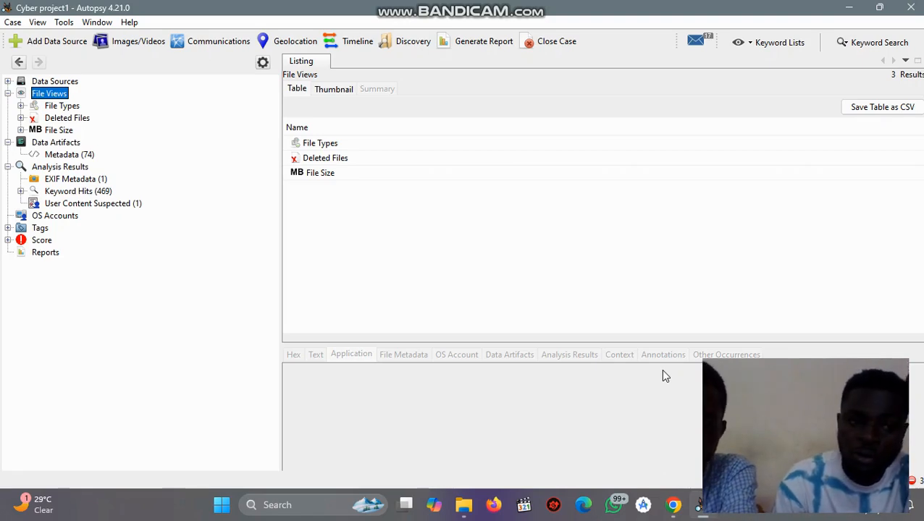
# - Expand the file types by extension in File Views and look through the listed image files
pyautogui.click(21, 107)
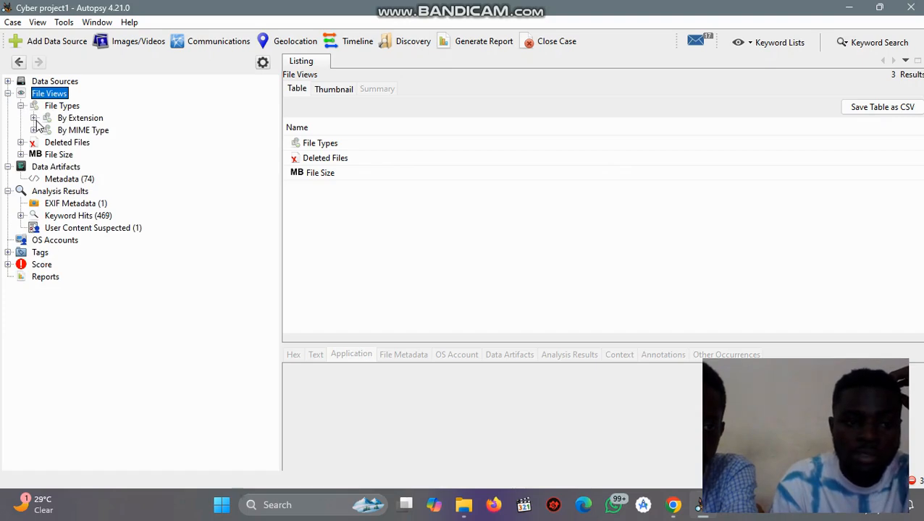
pyautogui.click(33, 118)
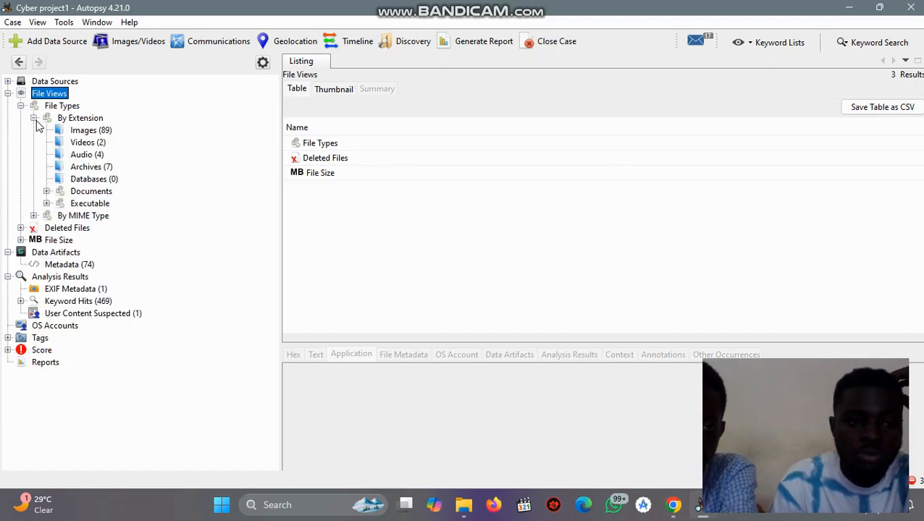
pyautogui.click(91, 132)
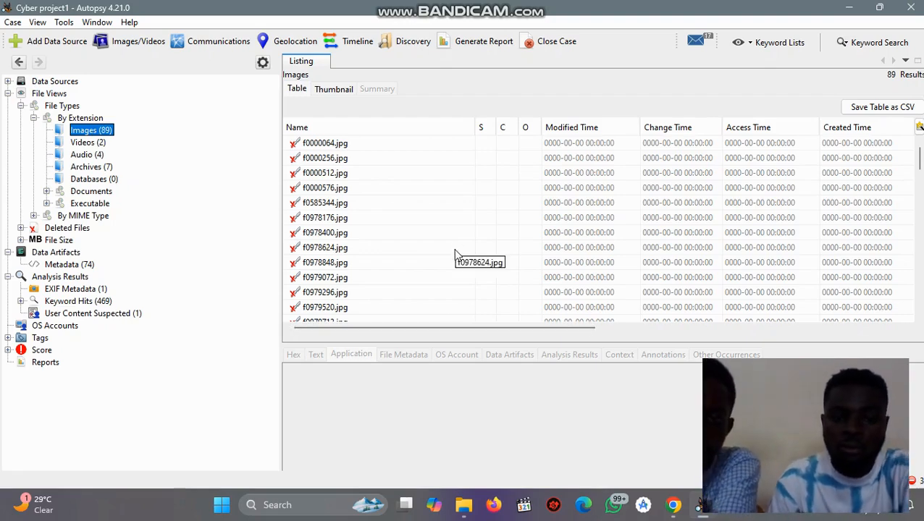
pyautogui.scroll(-10, 454, 253)
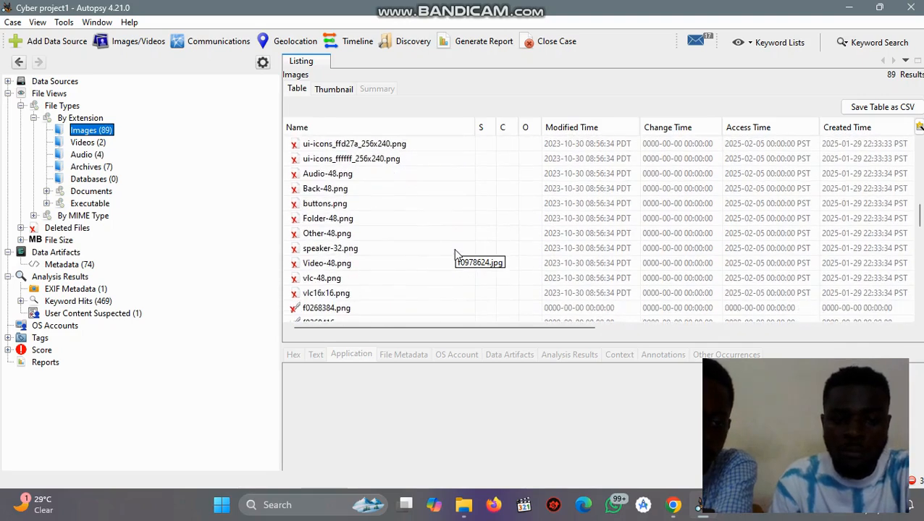
pyautogui.scroll(-1, 454, 253)
pyautogui.scroll(-3, 454, 253)
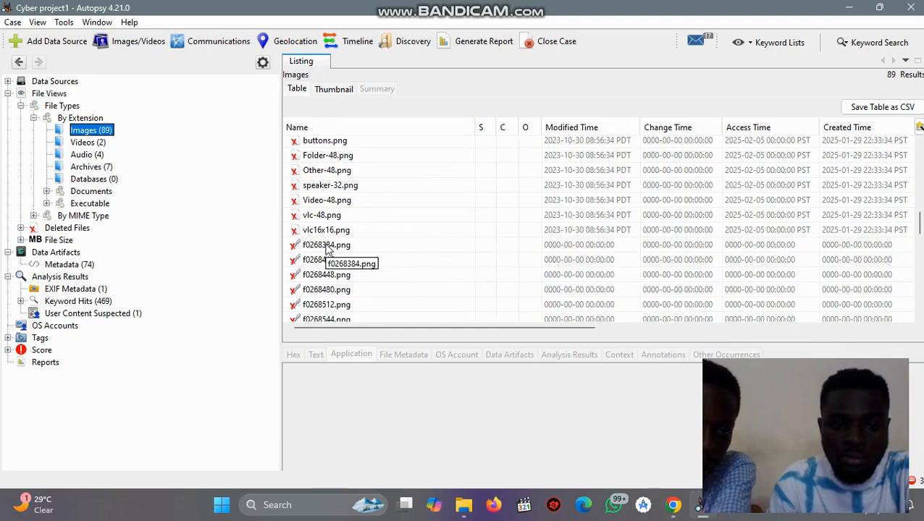
# - Look through the remaining image files and preview the deleted PNG files from f0268384.png to f0268512.png
pyautogui.scroll(-10, 326, 248)
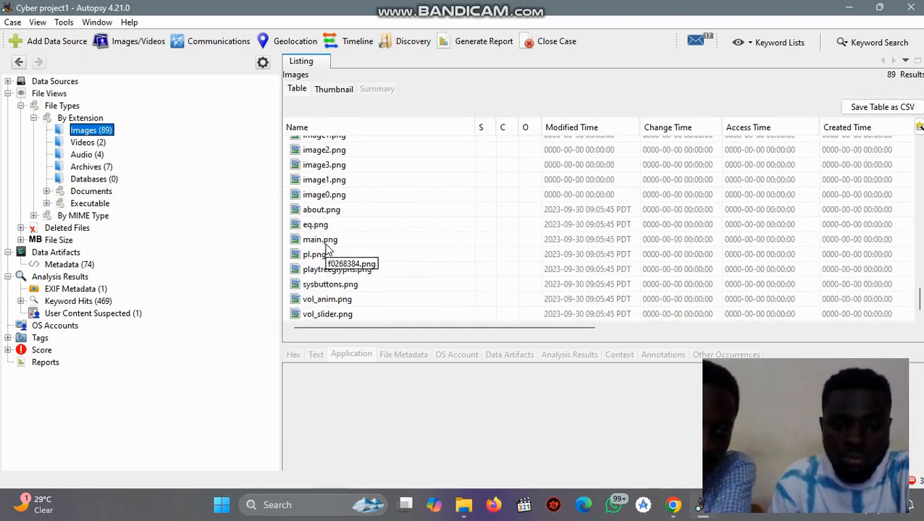
pyautogui.scroll(2, 326, 248)
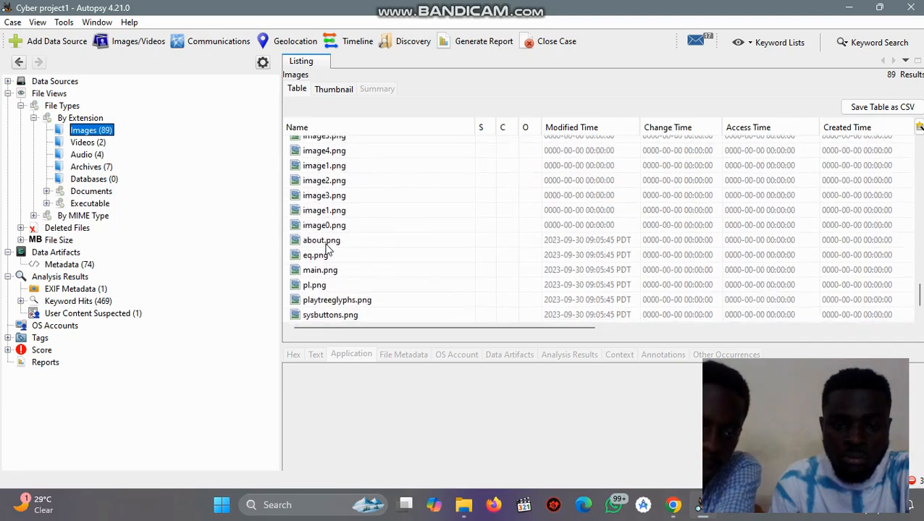
pyautogui.scroll(-2, 326, 248)
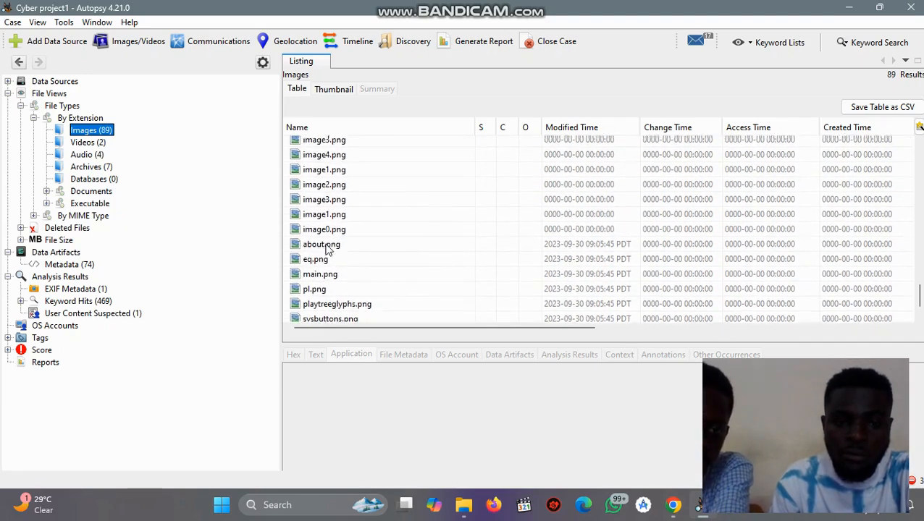
pyautogui.scroll(5, 326, 248)
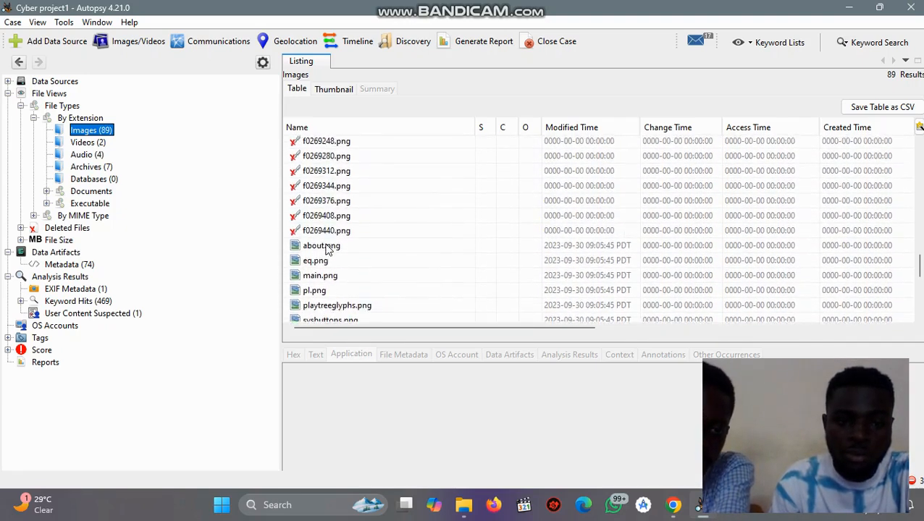
pyautogui.scroll(5, 326, 248)
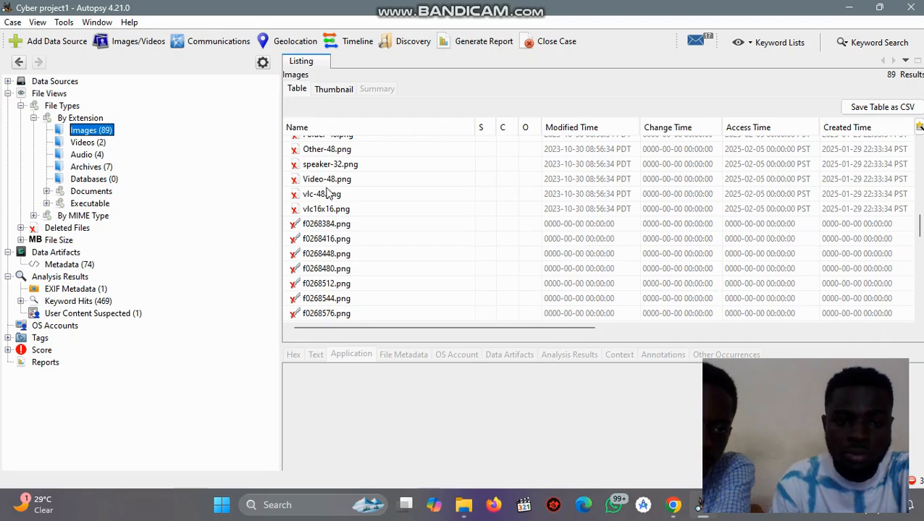
pyautogui.click(333, 226)
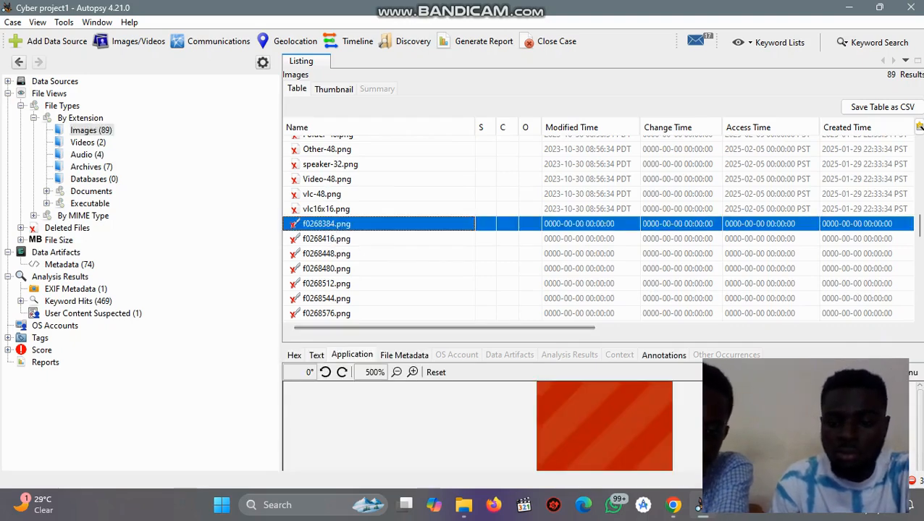
pyautogui.click(341, 241)
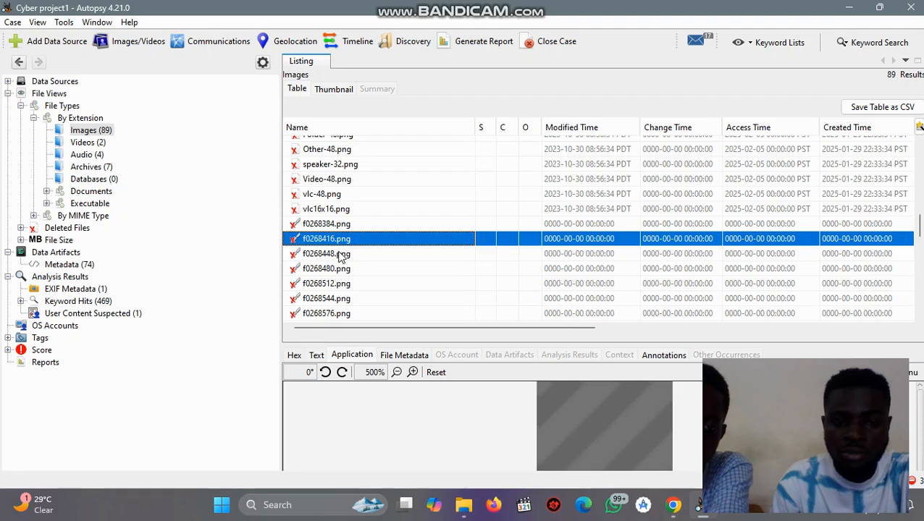
pyautogui.click(339, 254)
pyautogui.click(325, 270)
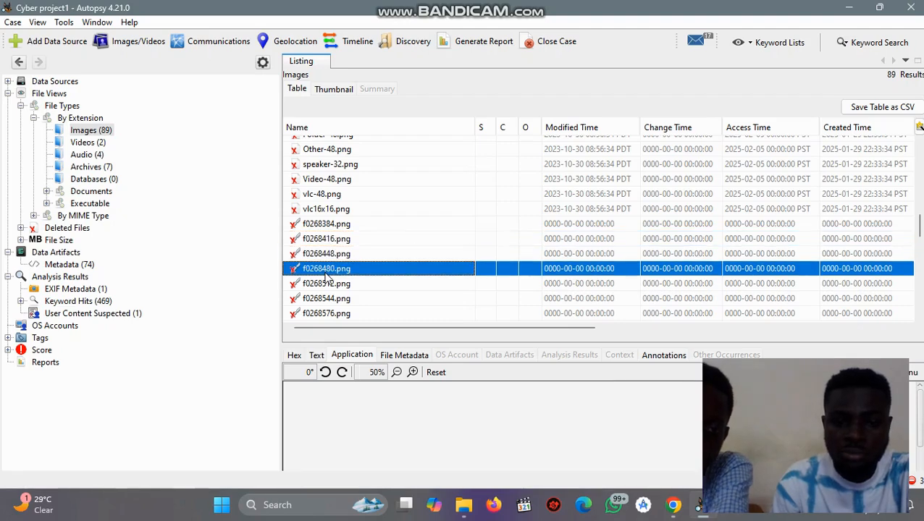
pyautogui.click(327, 283)
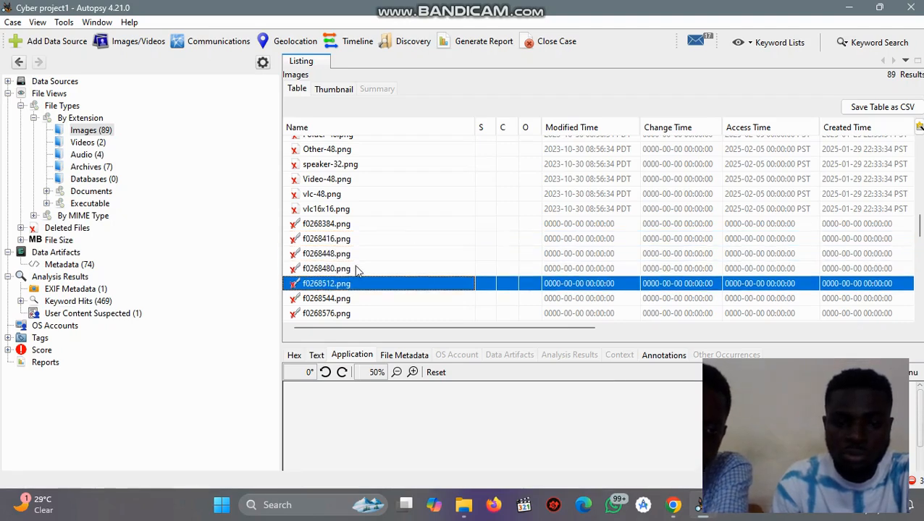
# - Preview the deleted JPG files f0000064.jpg, f0000256.jpg, f0000512.jpg and f0000576.jpg at the start of the image list
pyautogui.scroll(2, 354, 266)
pyautogui.scroll(3, 355, 271)
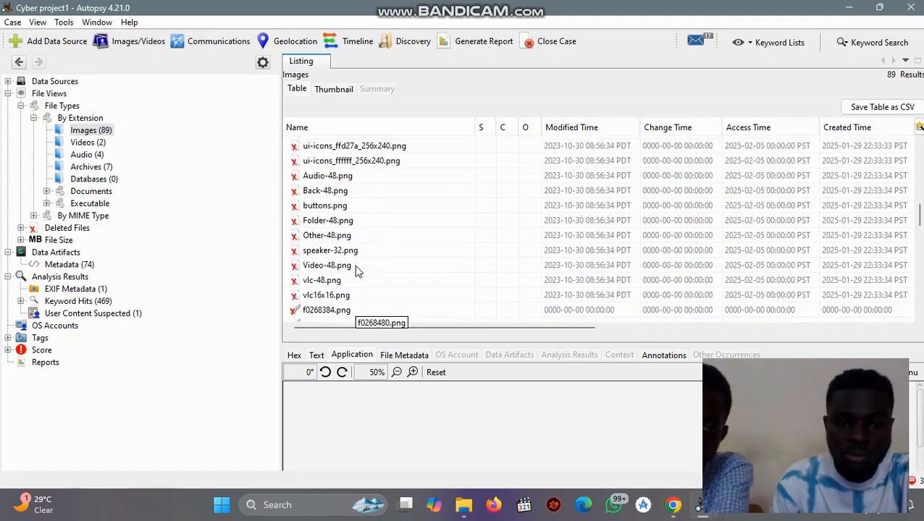
pyautogui.scroll(5, 355, 270)
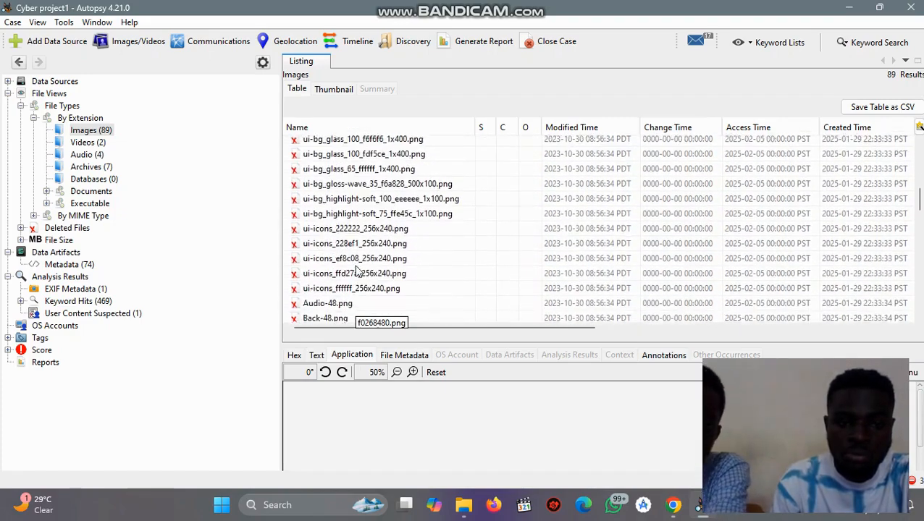
pyautogui.scroll(7, 356, 271)
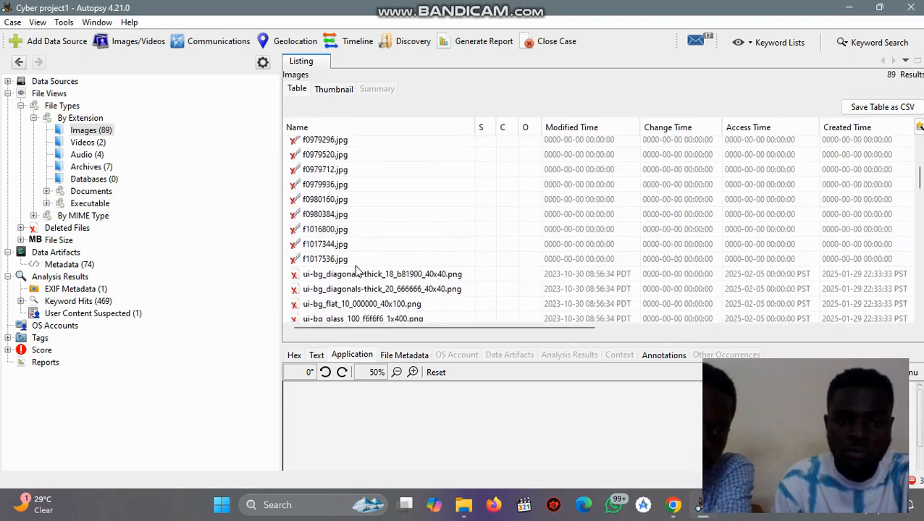
pyautogui.scroll(2, 356, 271)
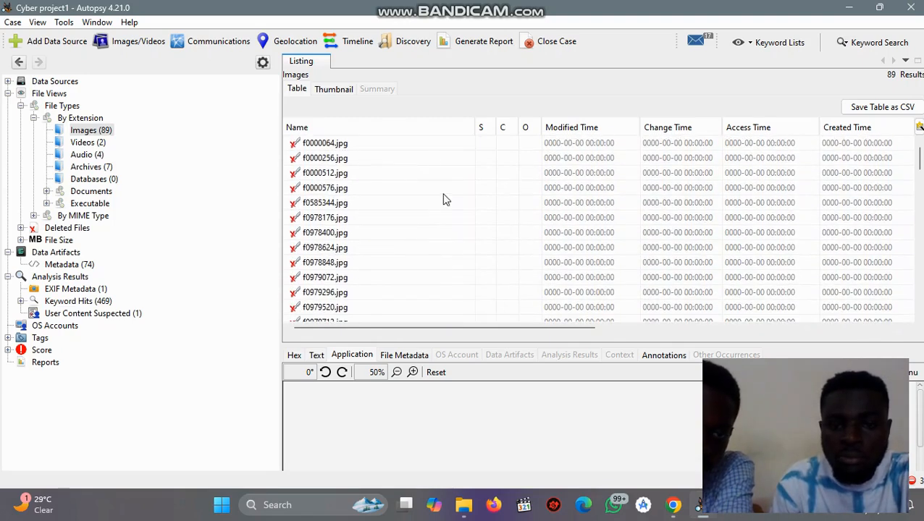
pyautogui.click(373, 143)
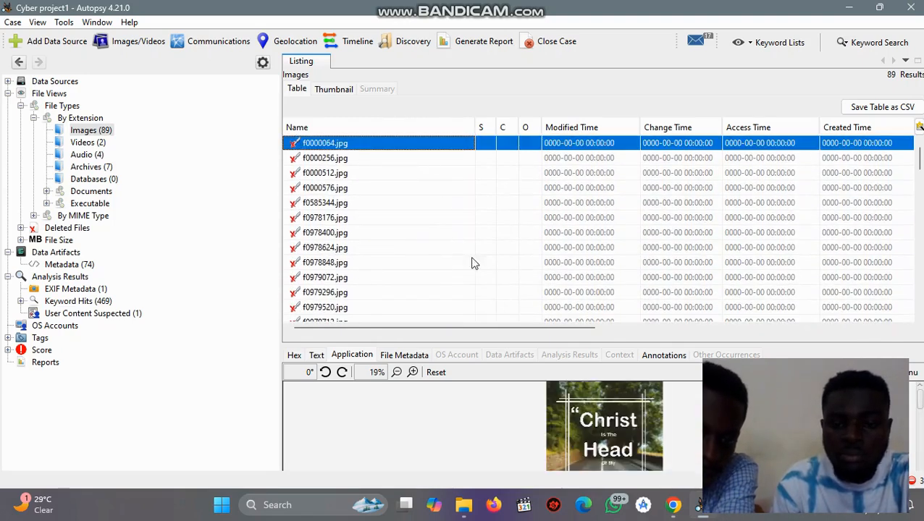
pyautogui.click(396, 160)
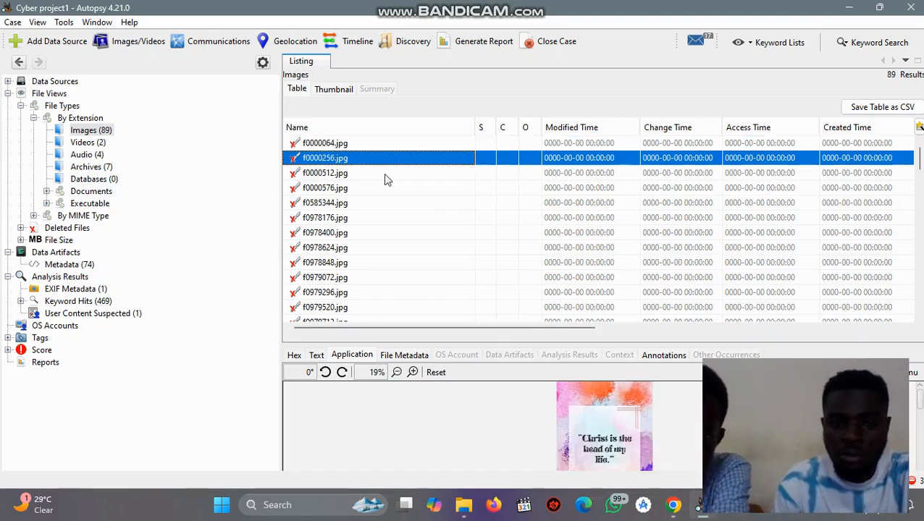
pyautogui.click(383, 173)
pyautogui.click(382, 189)
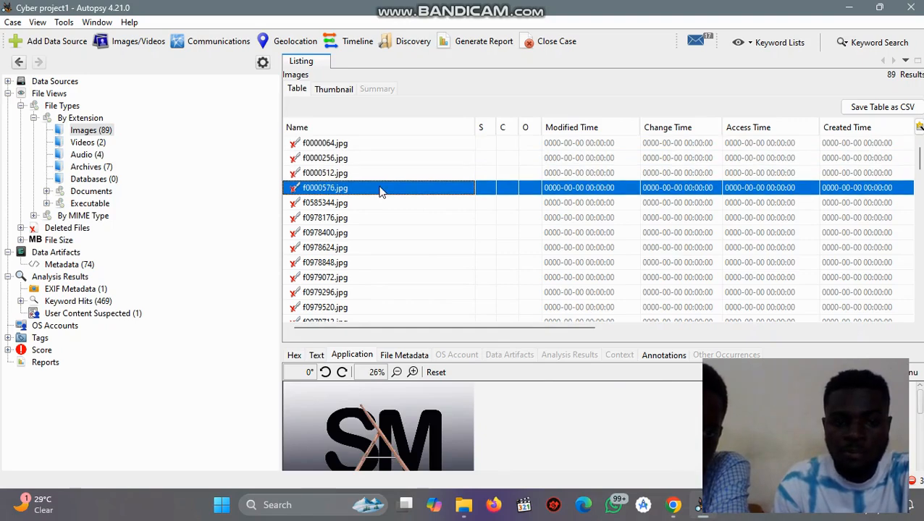
# - Extract the deleted image f0000064.jpg to USB Drive (D:), keeping its file name
pyautogui.click(378, 146)
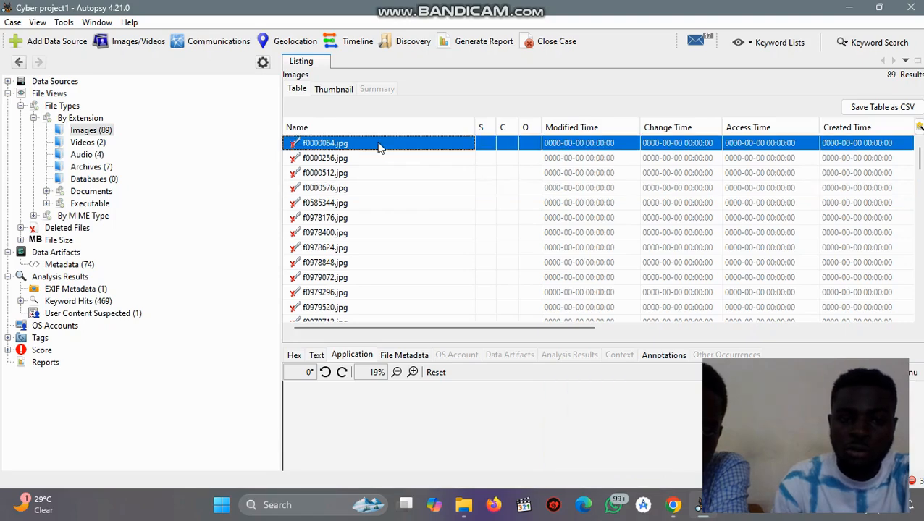
pyautogui.rightClick(379, 147)
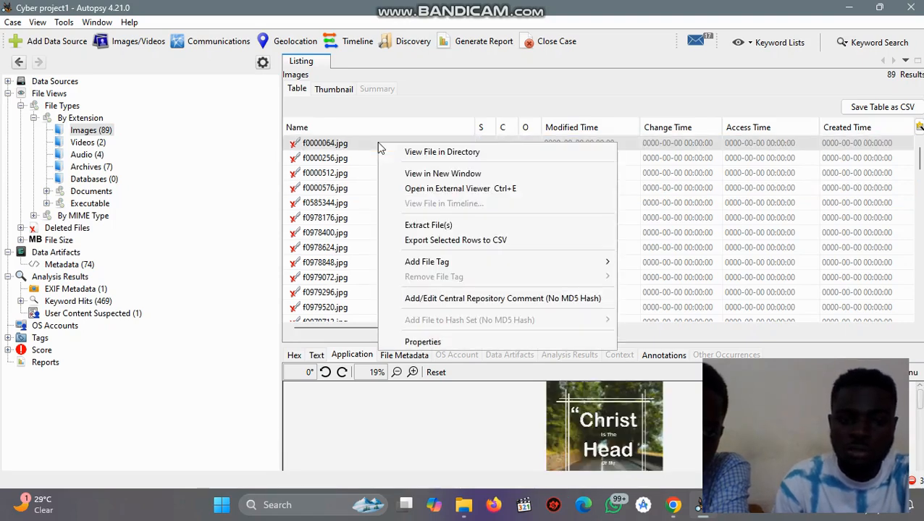
pyautogui.click(448, 227)
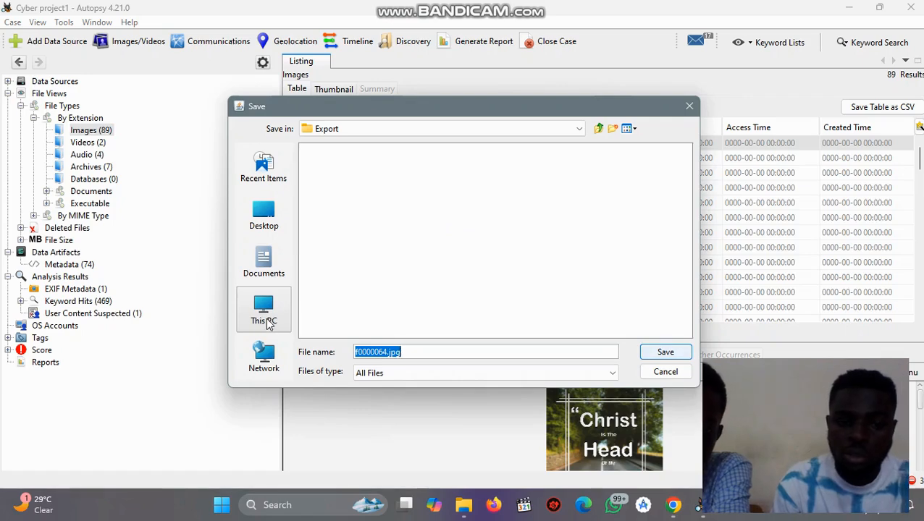
pyautogui.click(264, 323)
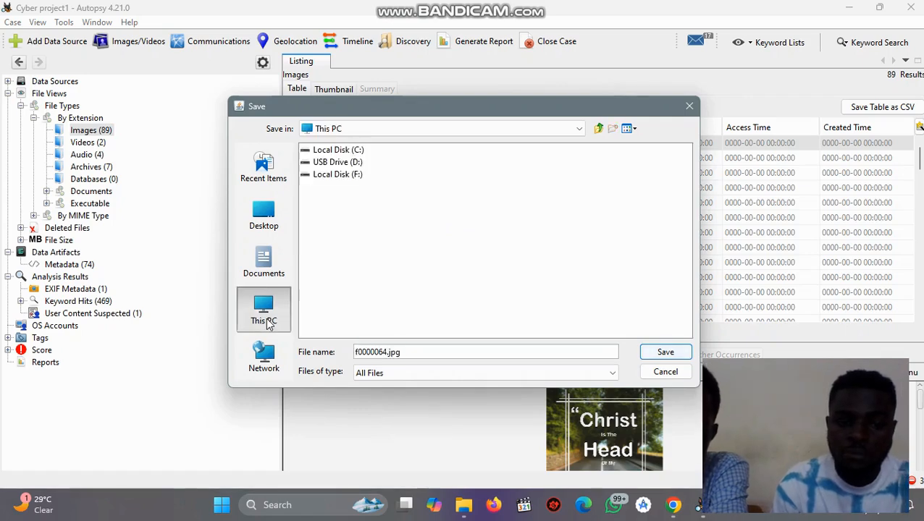
pyautogui.click(334, 163)
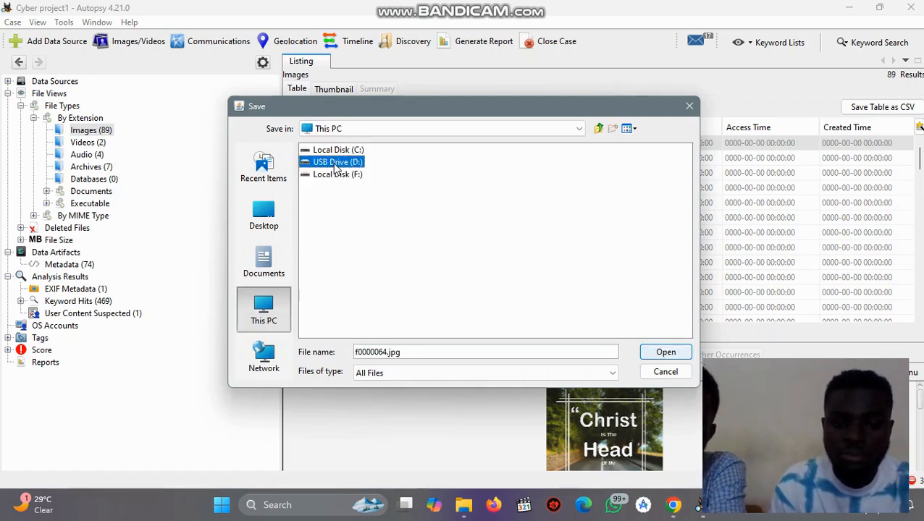
pyautogui.click(665, 353)
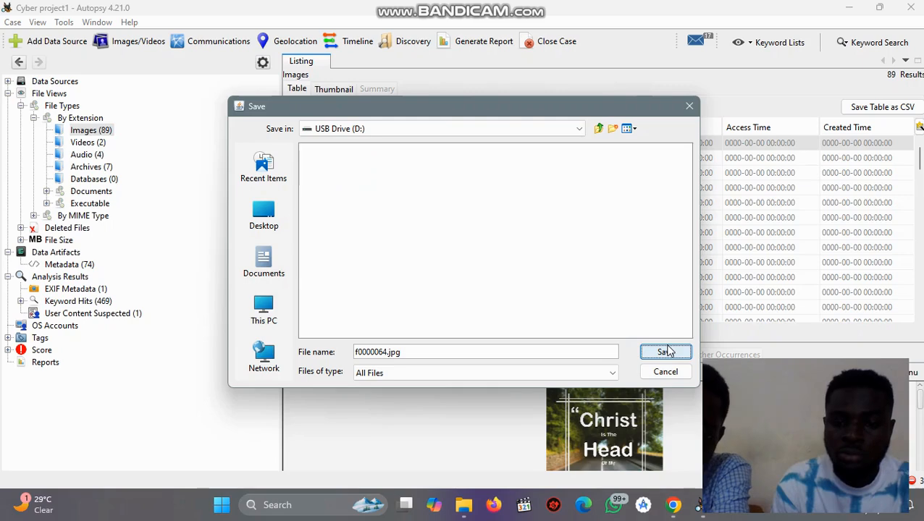
pyautogui.click(670, 357)
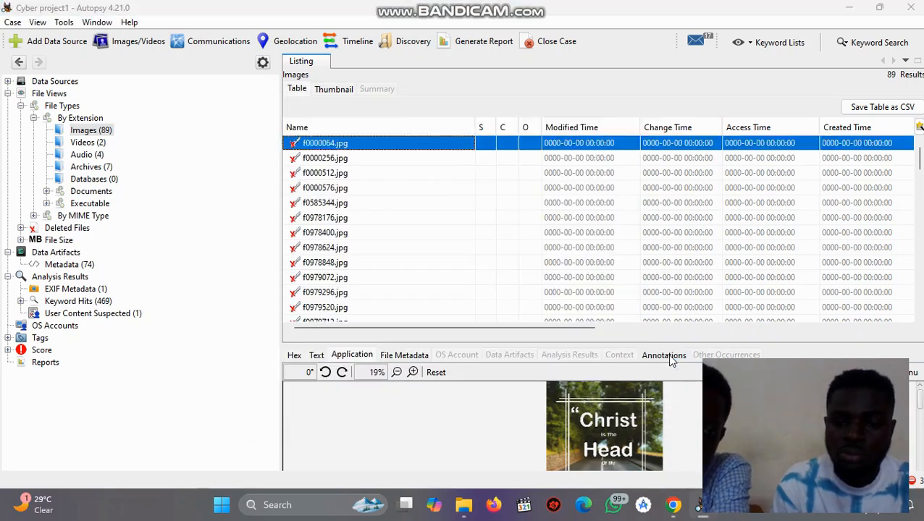
pyautogui.click(529, 284)
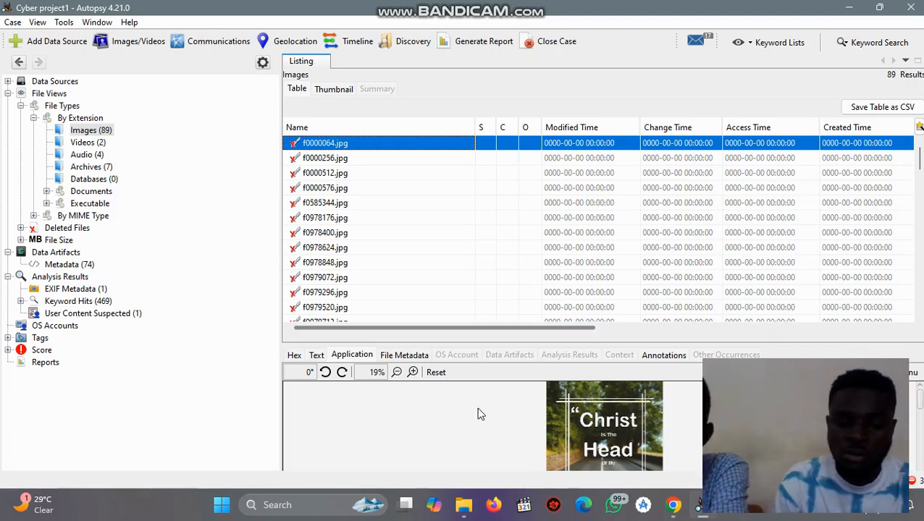
# - Switch to File Explorer, view the recovered image f0000064 on USB Drive (D:), and close the image and the window
pyautogui.click(466, 515)
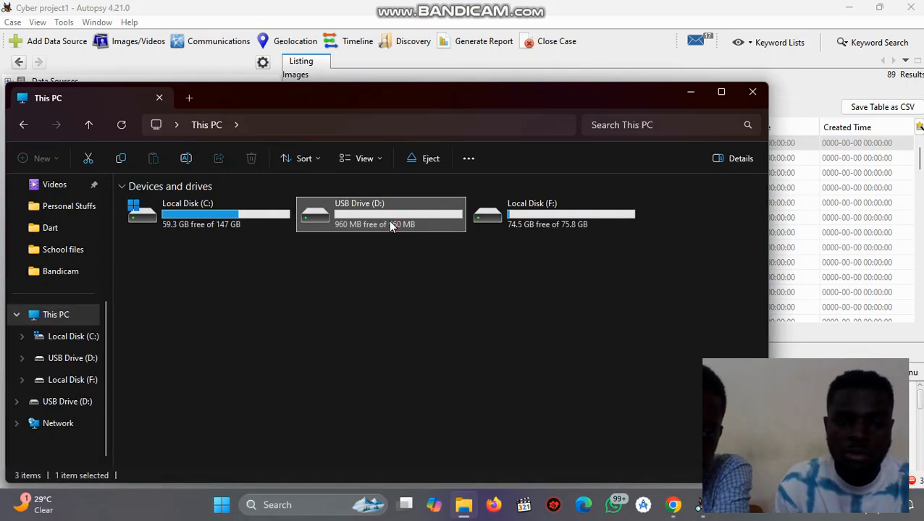
pyautogui.doubleClick(389, 224)
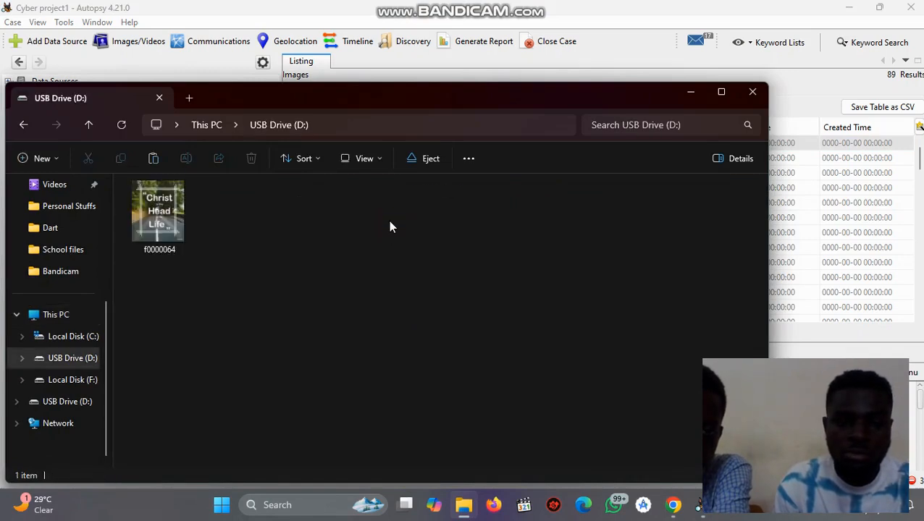
pyautogui.doubleClick(130, 229)
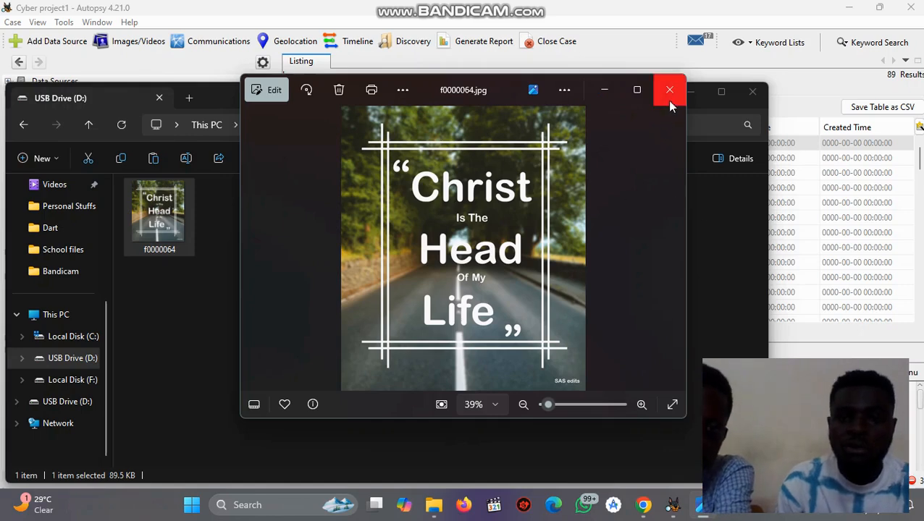
pyautogui.click(670, 102)
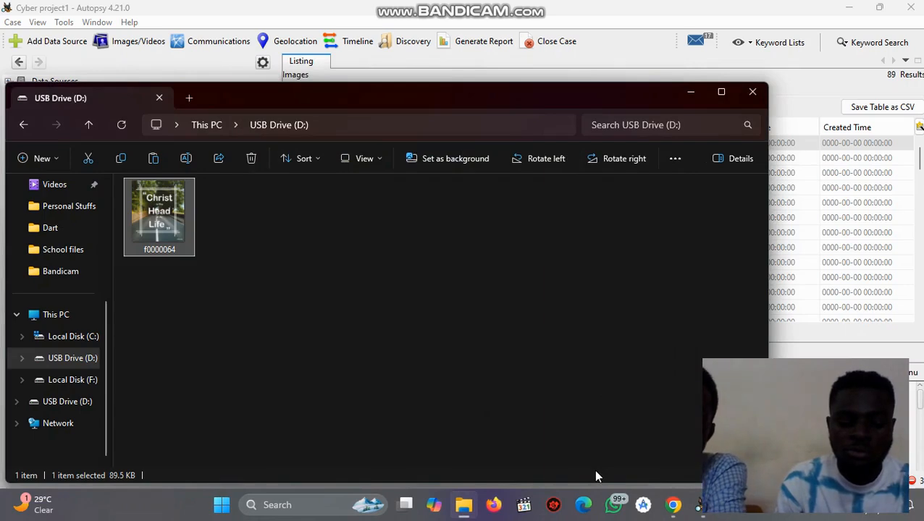
pyautogui.click(750, 95)
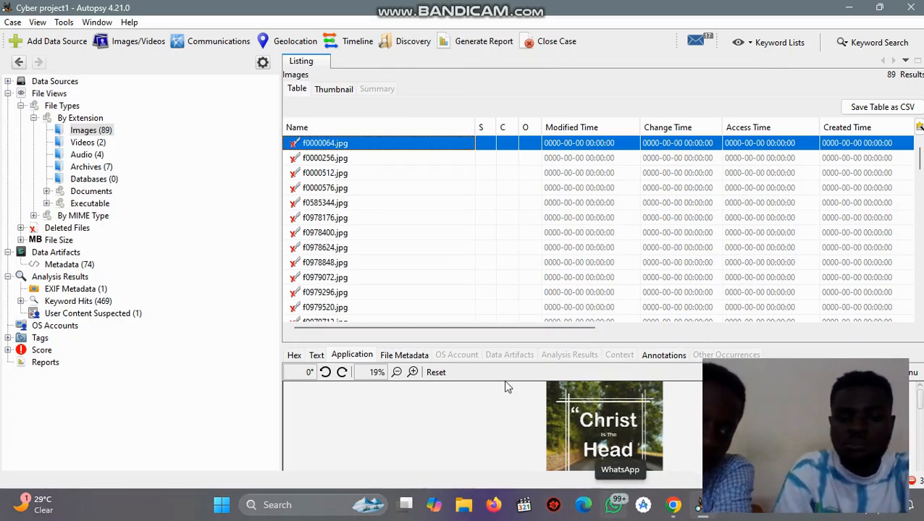
# - List the video files by extension and extract the deleted video f0587104.mp4 to USB Drive (D:)
pyautogui.click(81, 143)
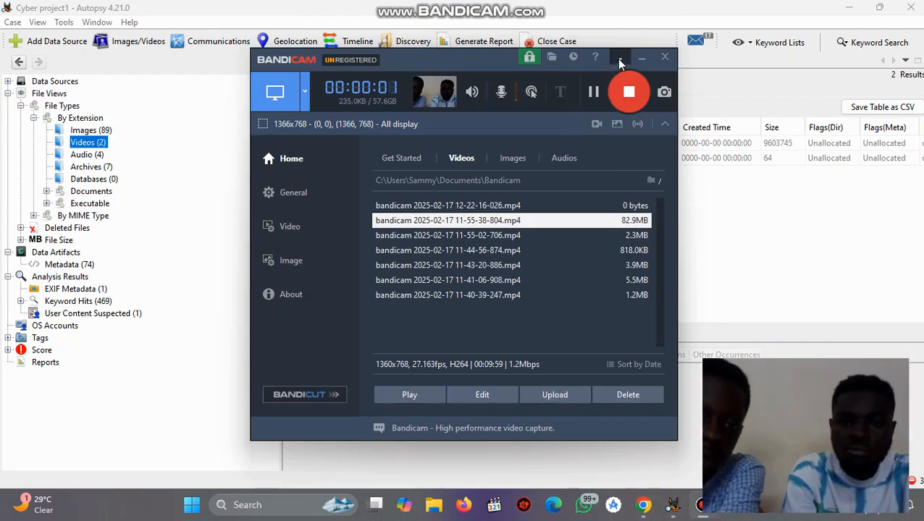
pyautogui.click(619, 61)
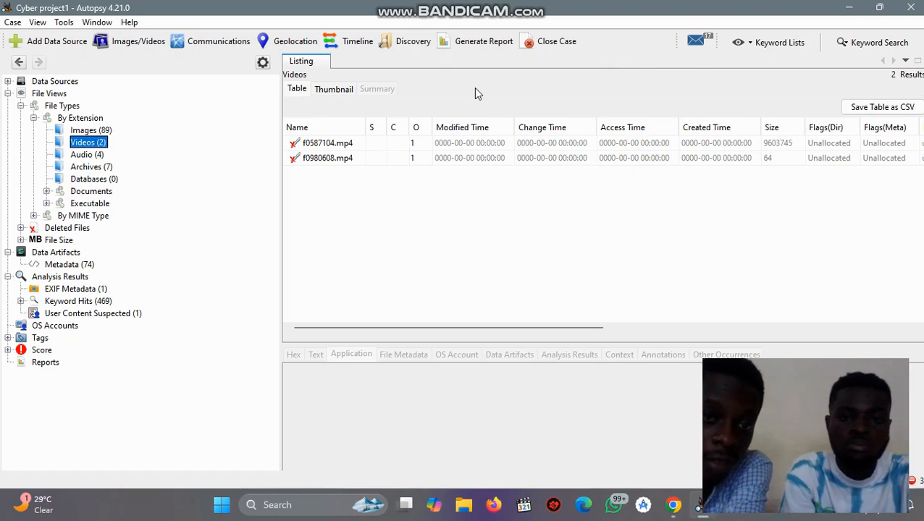
pyautogui.click(343, 146)
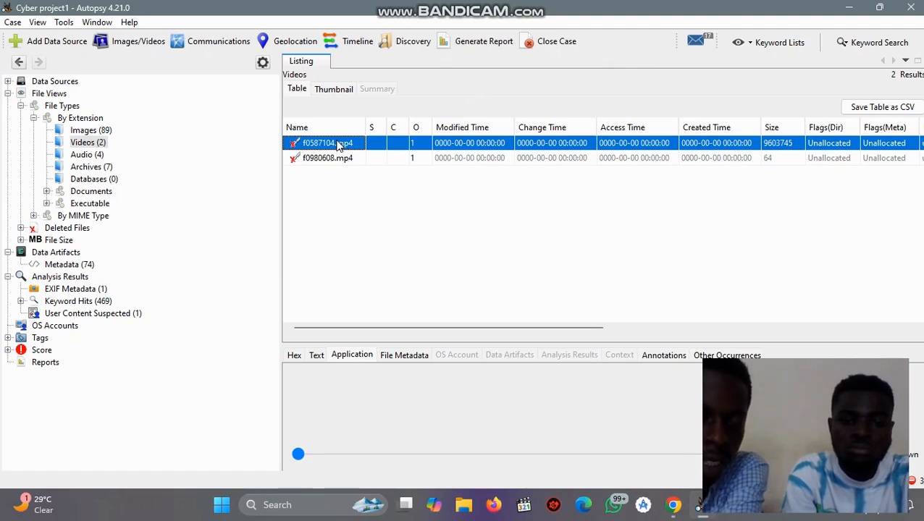
pyautogui.rightClick(339, 145)
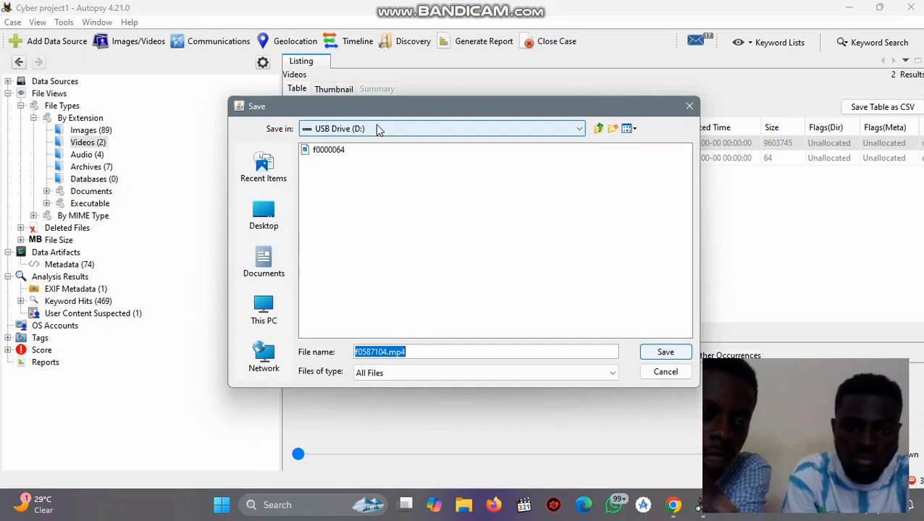
pyautogui.click(676, 351)
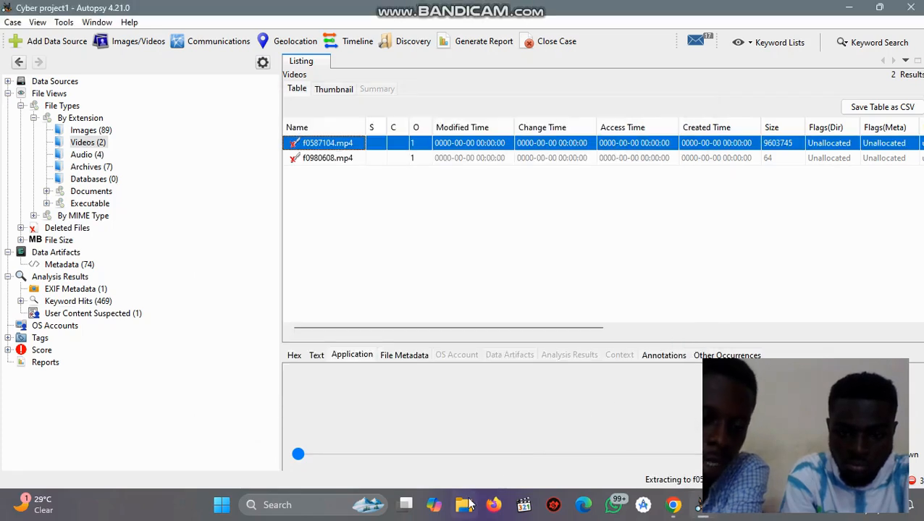
# - Switch to File Explorer, play the recovered video f0587104 from USB Drive (D:), and adjust its playback volume
pyautogui.click(463, 505)
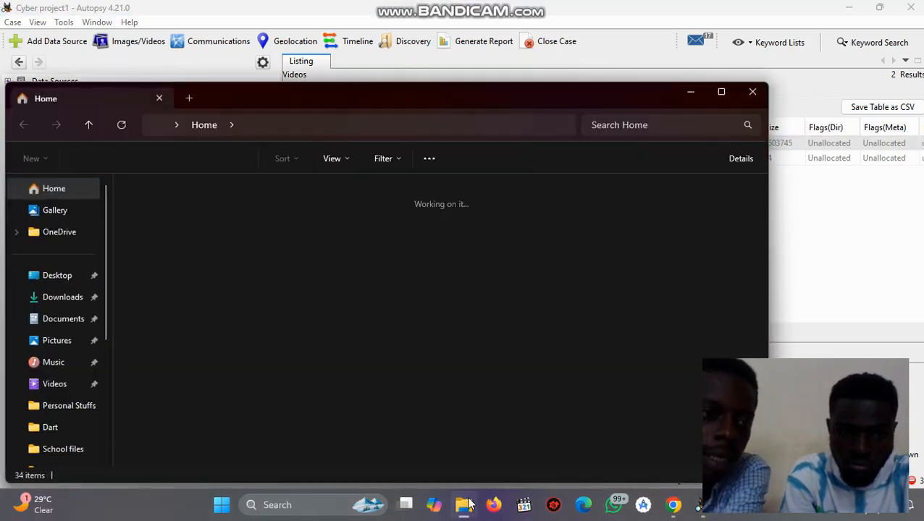
pyautogui.scroll(-3, 49, 427)
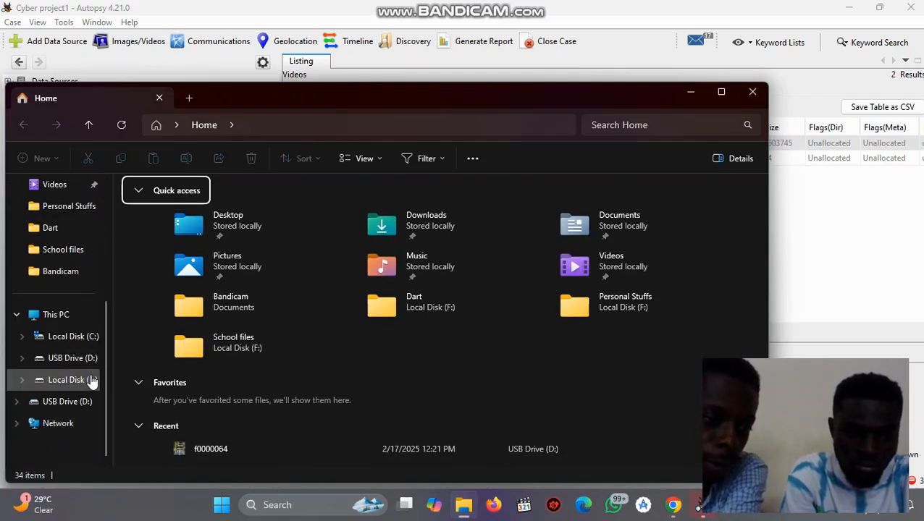
pyautogui.click(73, 359)
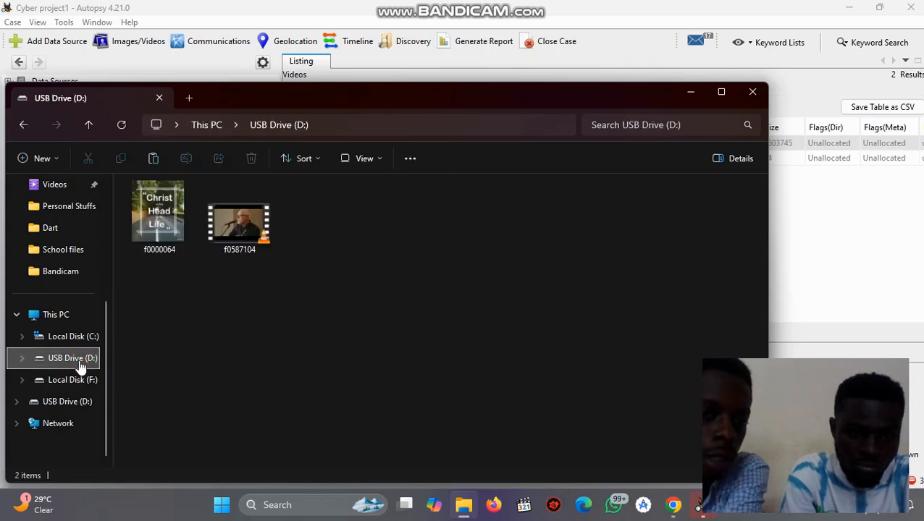
pyautogui.click(242, 235)
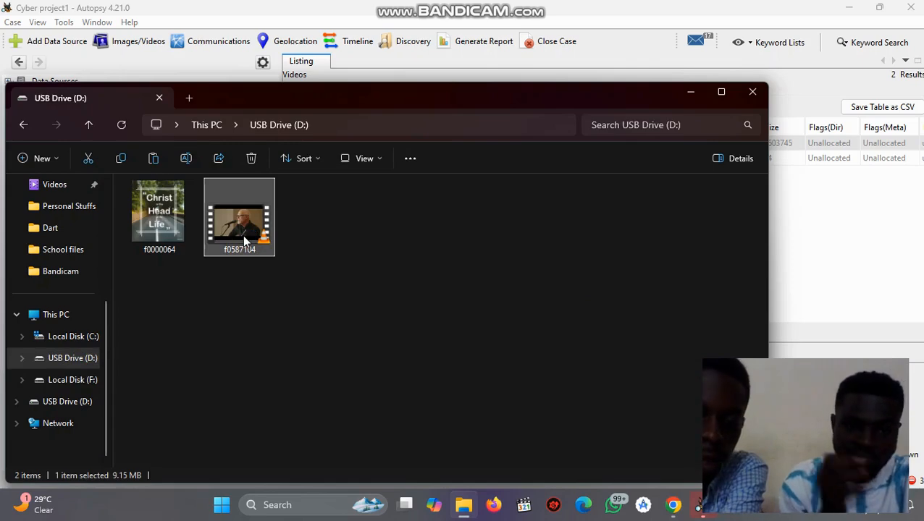
pyautogui.scroll(-9, 324, 273)
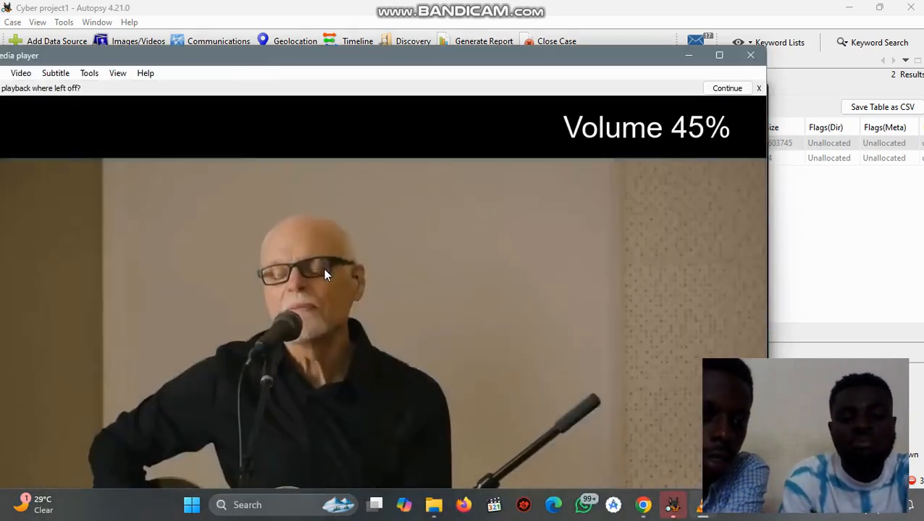
pyautogui.scroll(8, 324, 273)
pyautogui.scroll(-1, 324, 273)
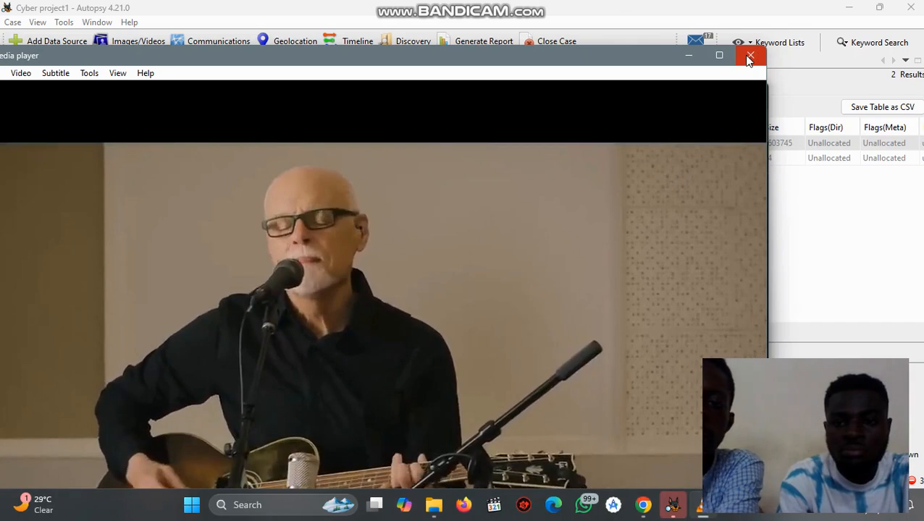
# - Close the video player and the USB drive window, and dismiss the file extraction notice in Autopsy
pyautogui.click(749, 58)
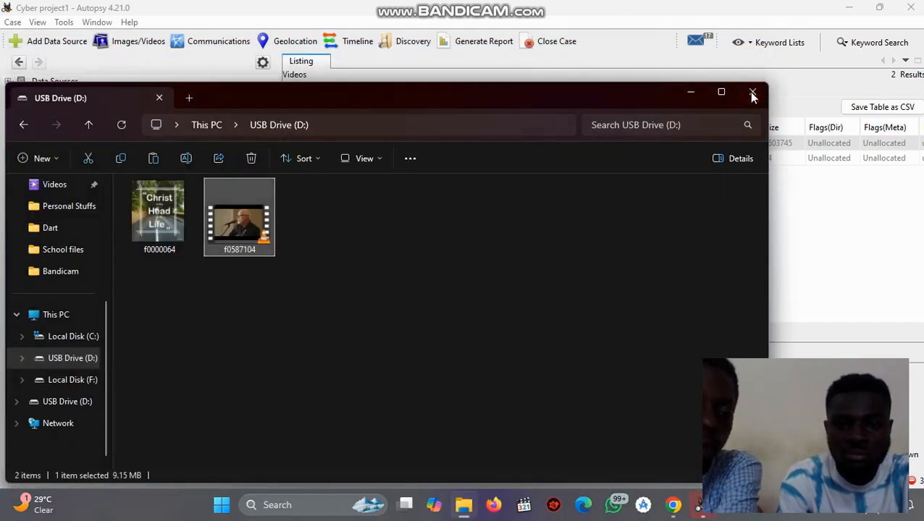
pyautogui.click(752, 95)
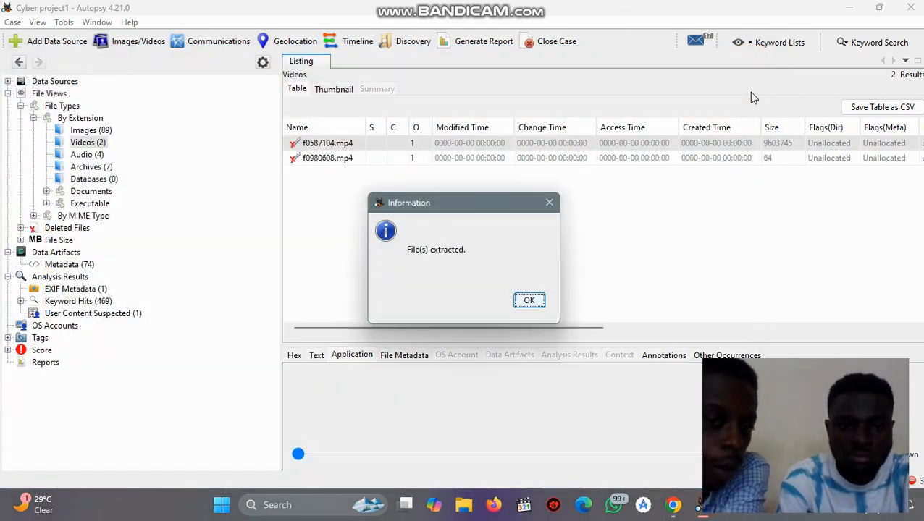
pyautogui.click(529, 300)
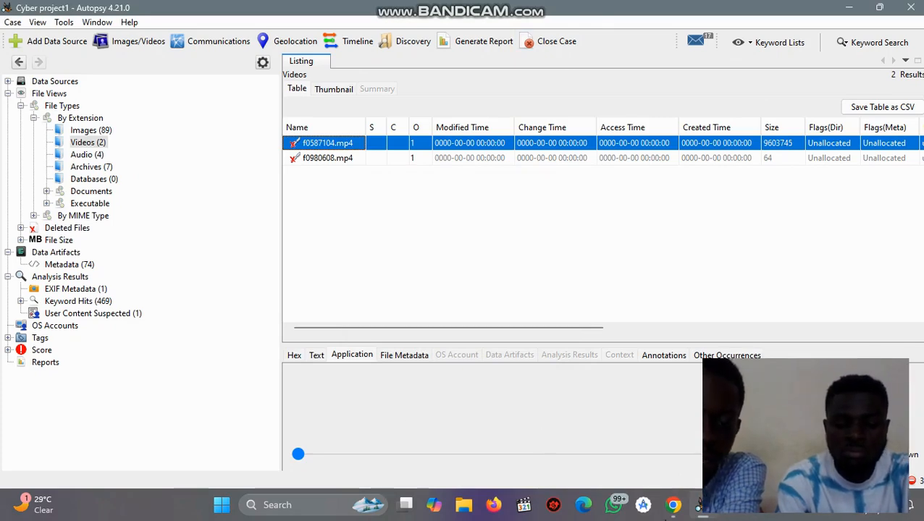
pyautogui.press('super')
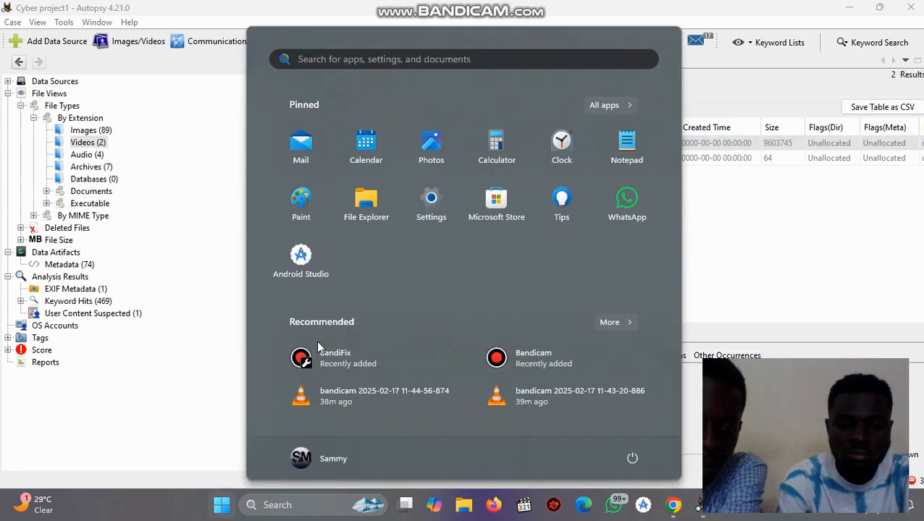
pyautogui.click(515, 352)
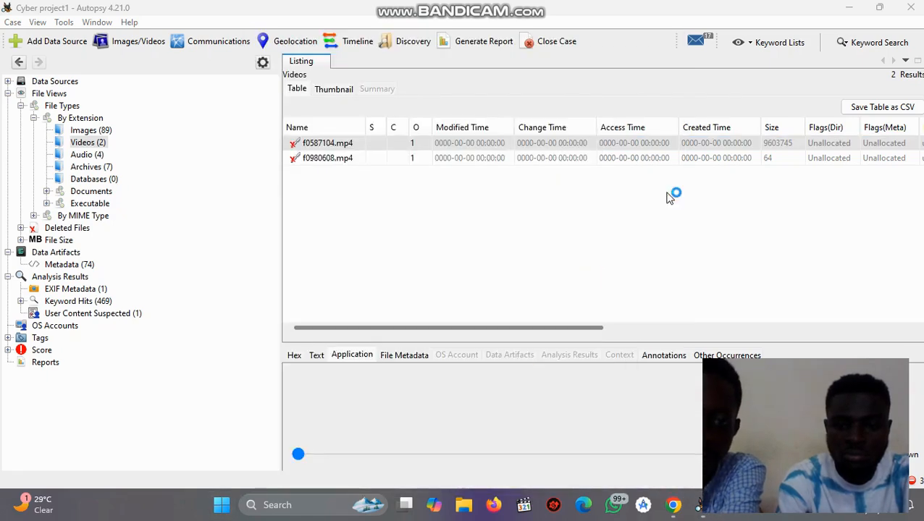